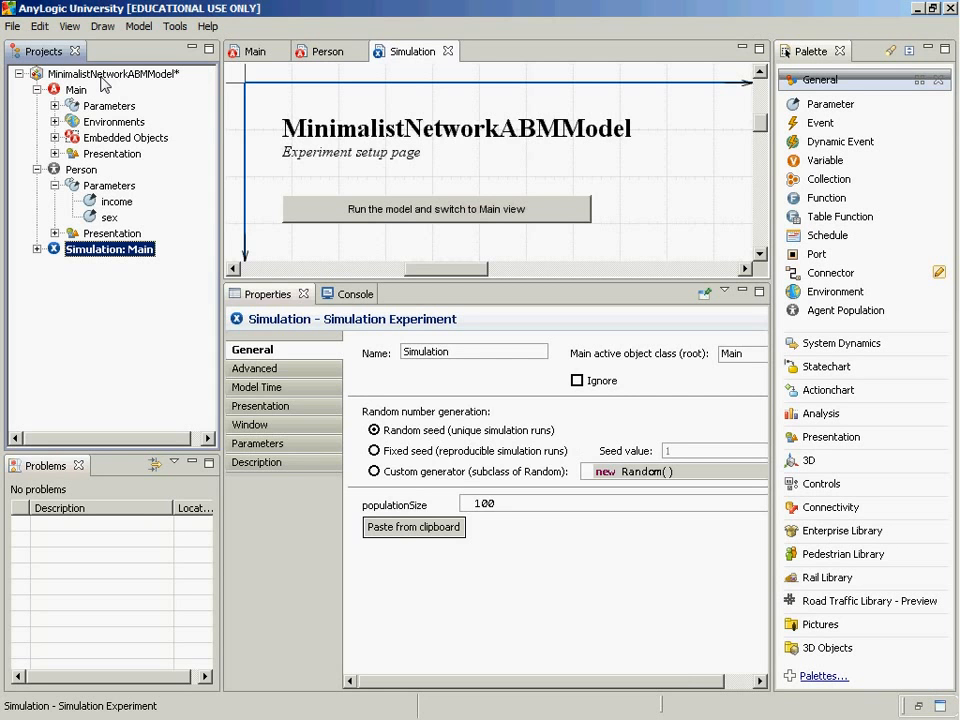
- Create a new Simulation experiment named BigPopulation in MinimalistNetworkABMModel, with Main as its root class
{"action": "left_click", "coordinate": [104, 80]}
{"action": "right_click", "coordinate": [104, 78]}
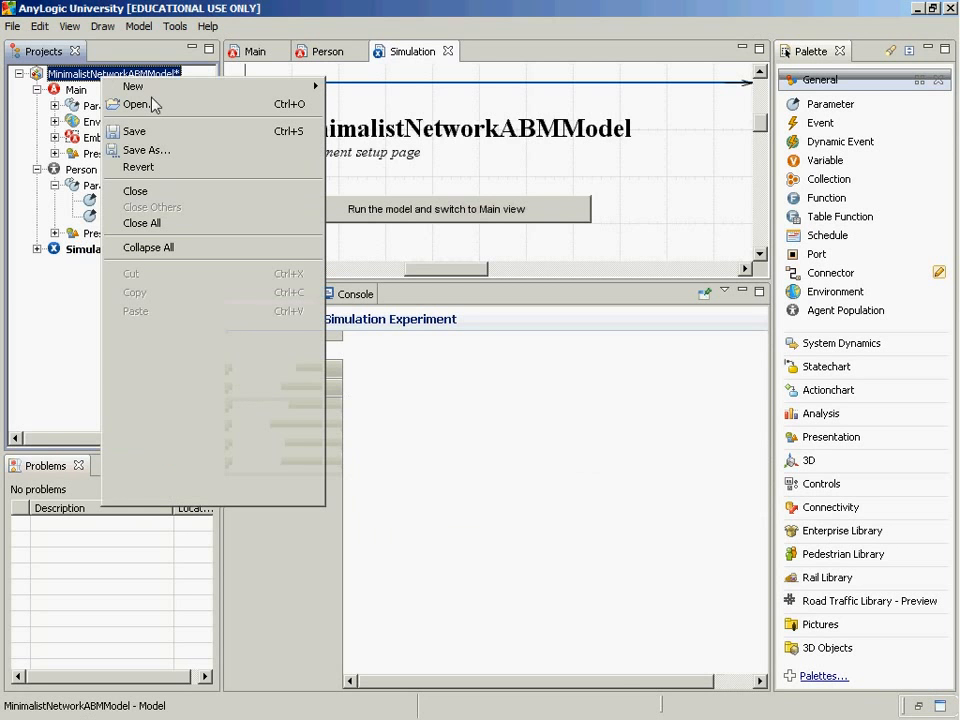
{"action": "mouse_move", "coordinate": [198, 98]}
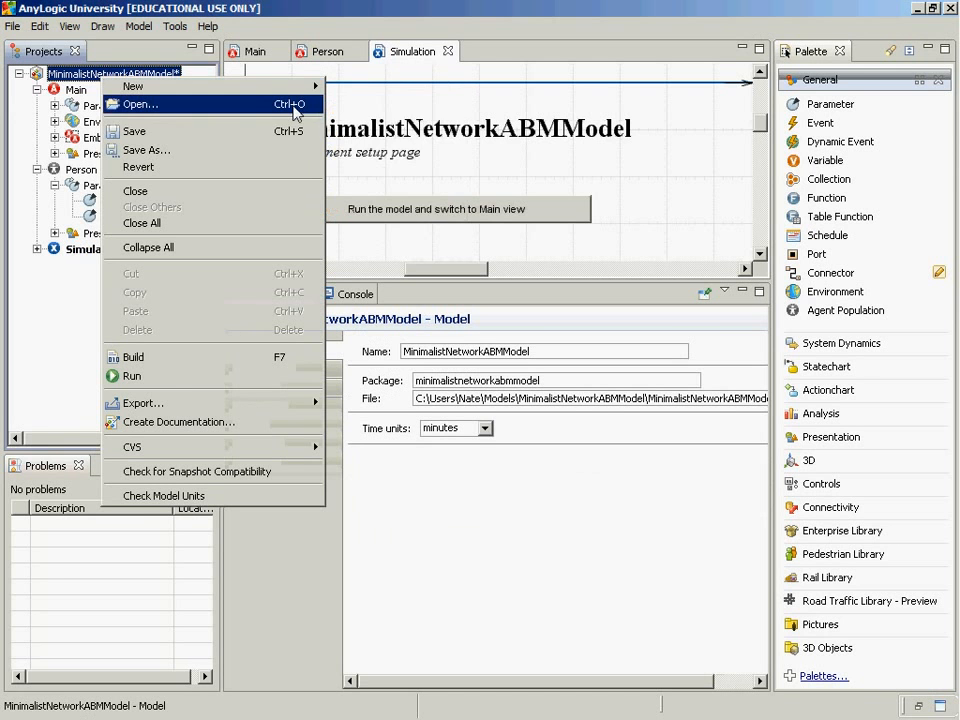
{"action": "mouse_move", "coordinate": [315, 88]}
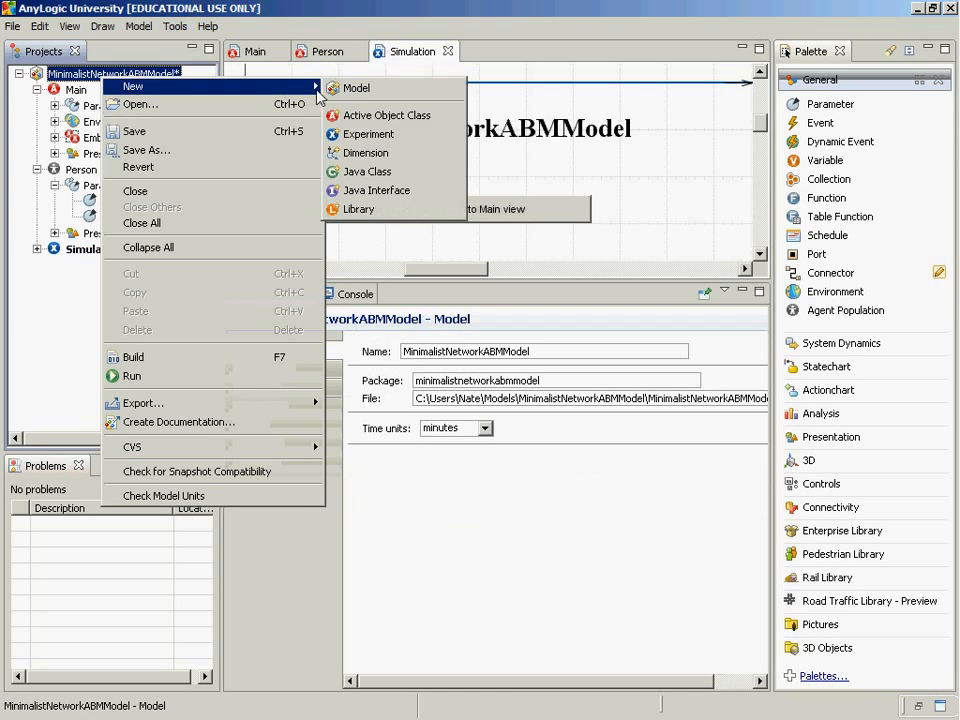
{"action": "left_click", "coordinate": [364, 135]}
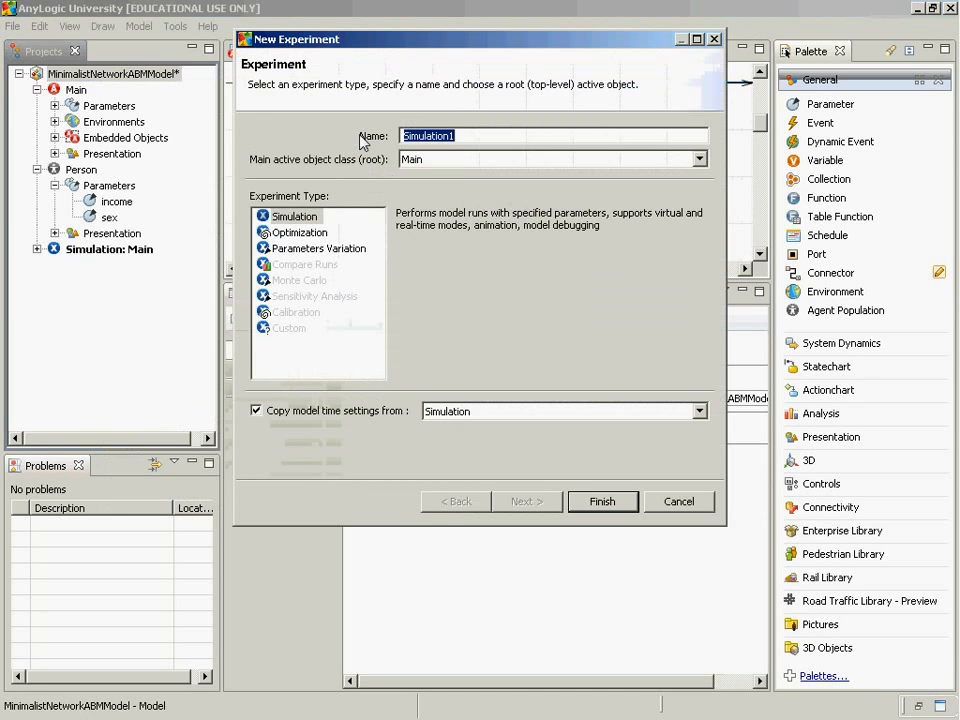
{"action": "left_click", "coordinate": [303, 218]}
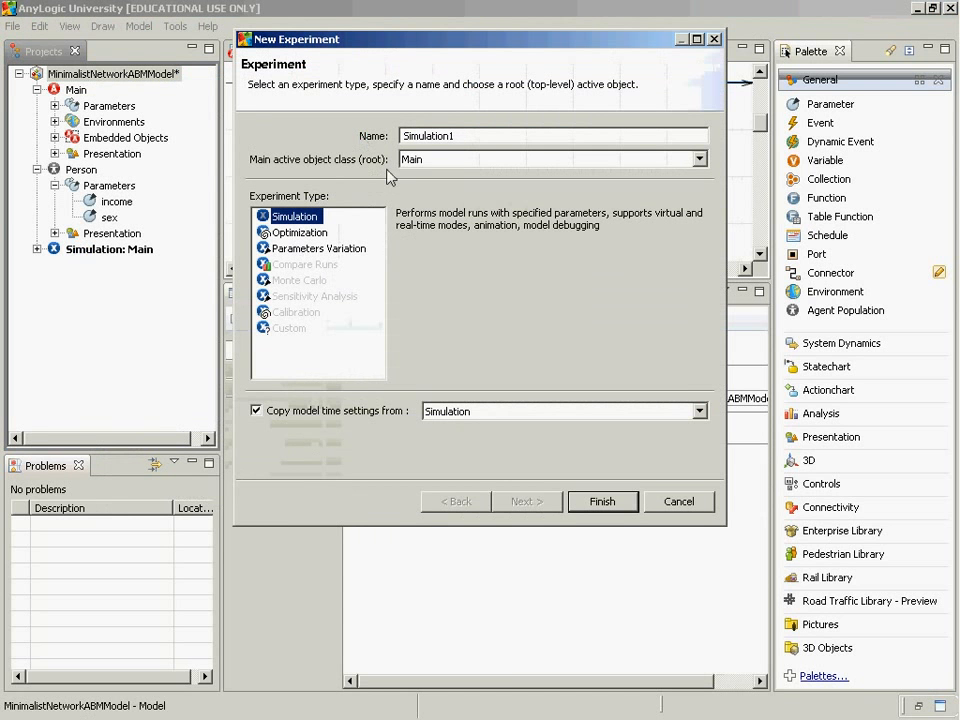
{"action": "left_click_drag", "start_coordinate": [472, 137], "coordinate": [339, 124]}
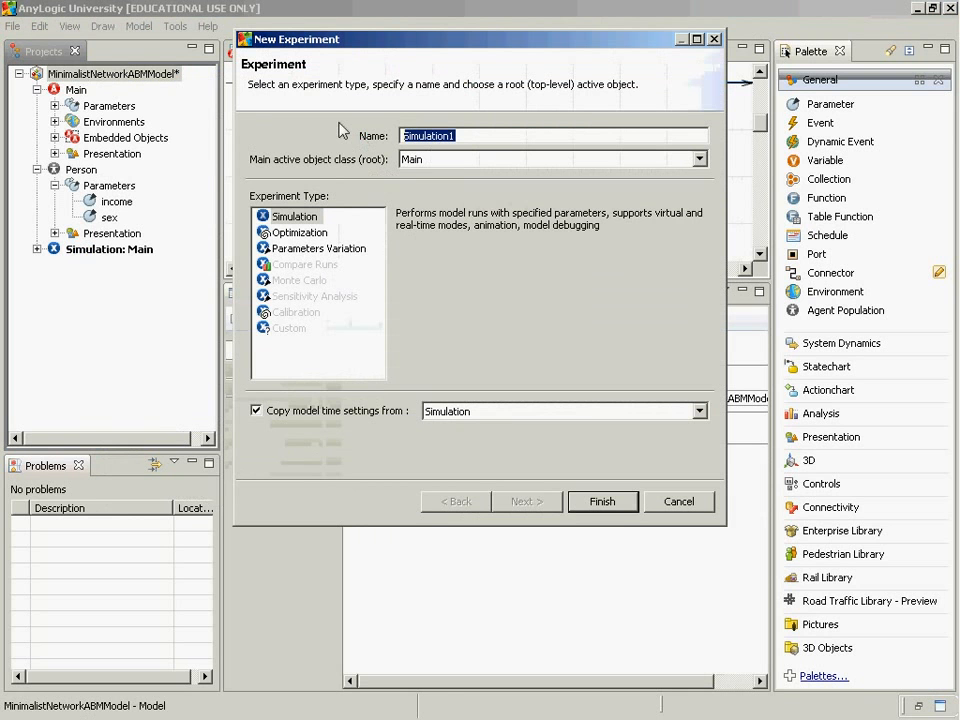
{"action": "type", "text": "BigPop"}
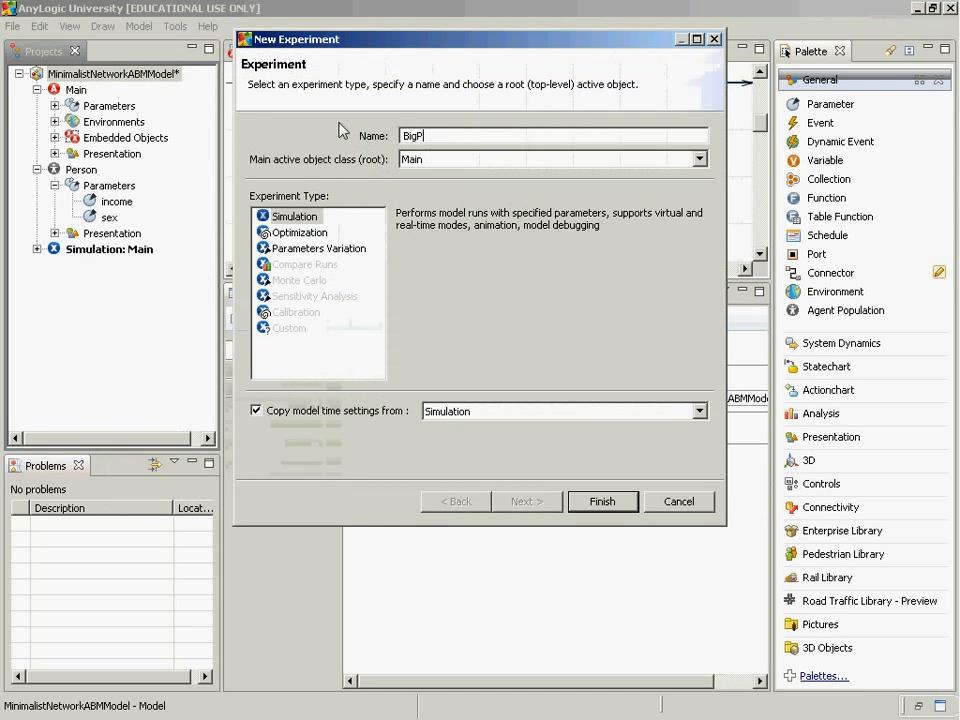
{"action": "type", "text": "ulation"}
{"action": "left_click", "coordinate": [601, 501]}
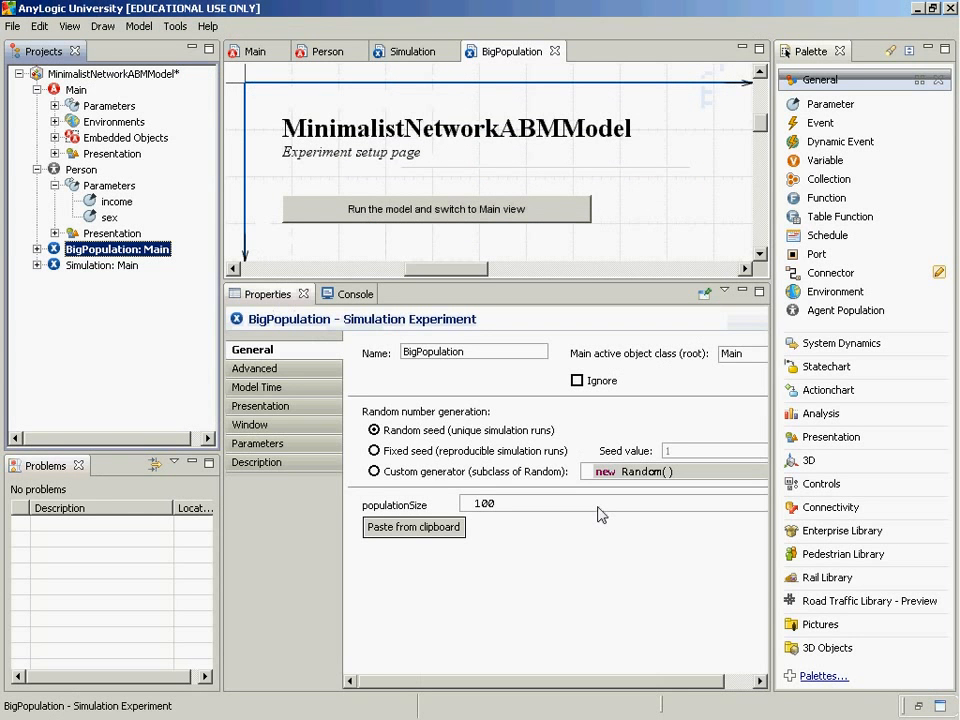
- Set the BigPopulation experiment's populationSize to 500
{"action": "left_click", "coordinate": [601, 514]}
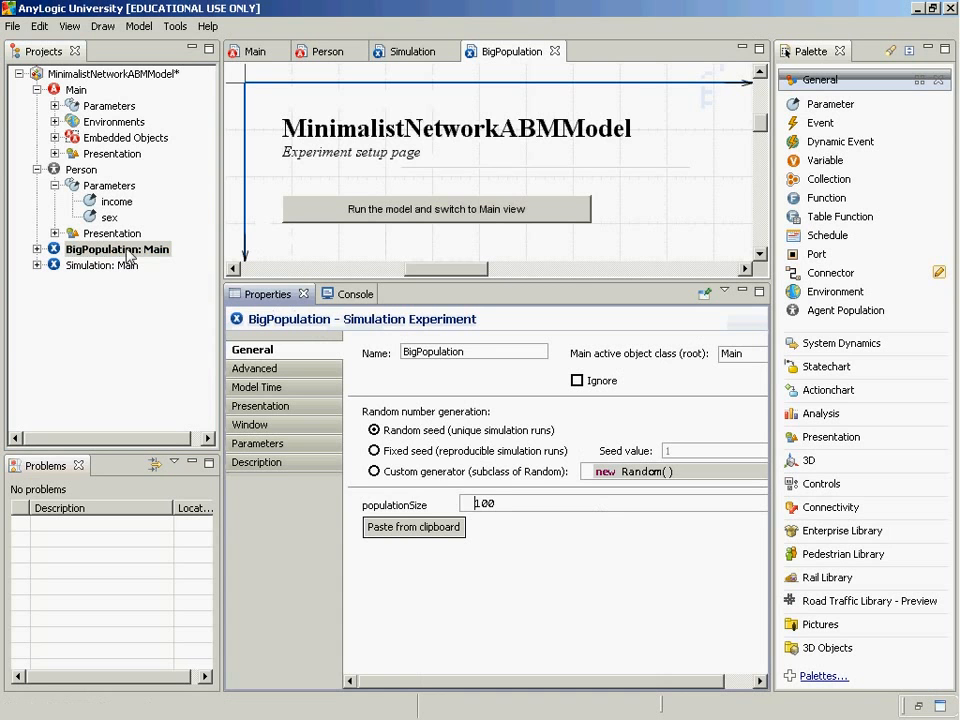
{"action": "left_click", "coordinate": [519, 504]}
{"action": "key", "text": "BackSpace"}
{"action": "key", "text": "BackSpace"}
{"action": "key", "text": "BackSpace"}
{"action": "type", "text": "500"}
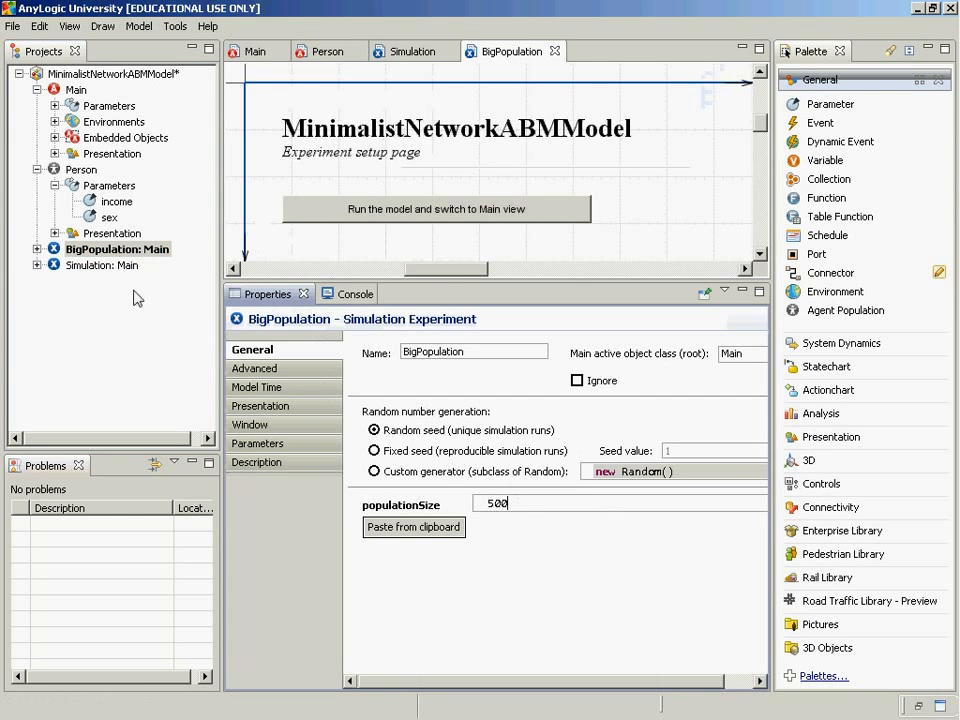
- Run the BigPopulation experiment in the Main view, close the run window and return to the experiment's properties
{"action": "left_click", "coordinate": [116, 253]}
{"action": "right_click", "coordinate": [116, 253]}
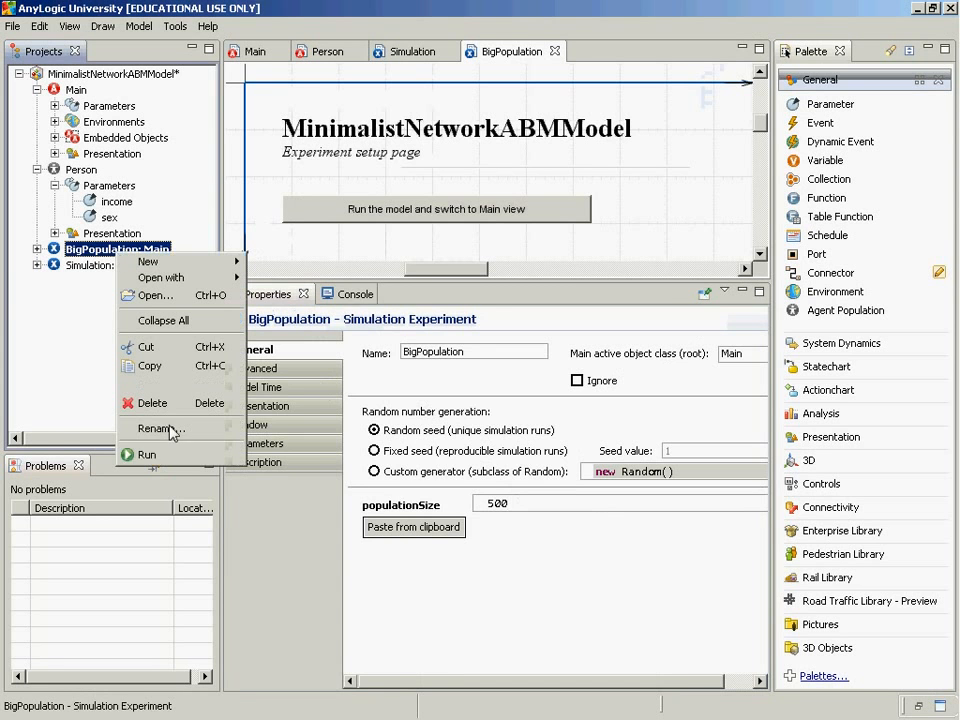
{"action": "left_click", "coordinate": [170, 457]}
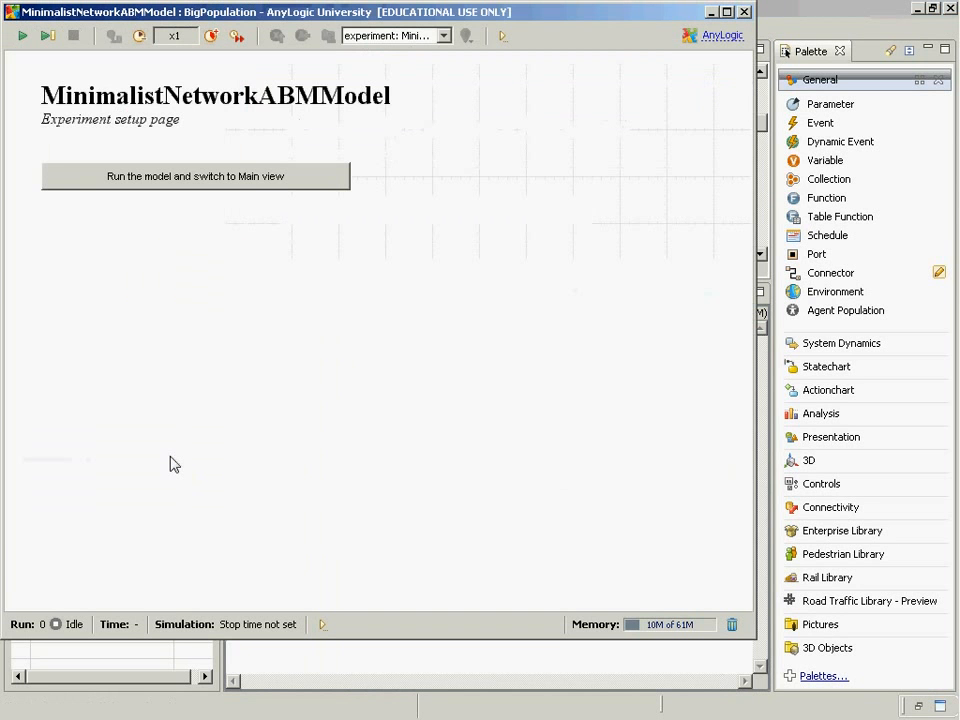
{"action": "left_click", "coordinate": [289, 187]}
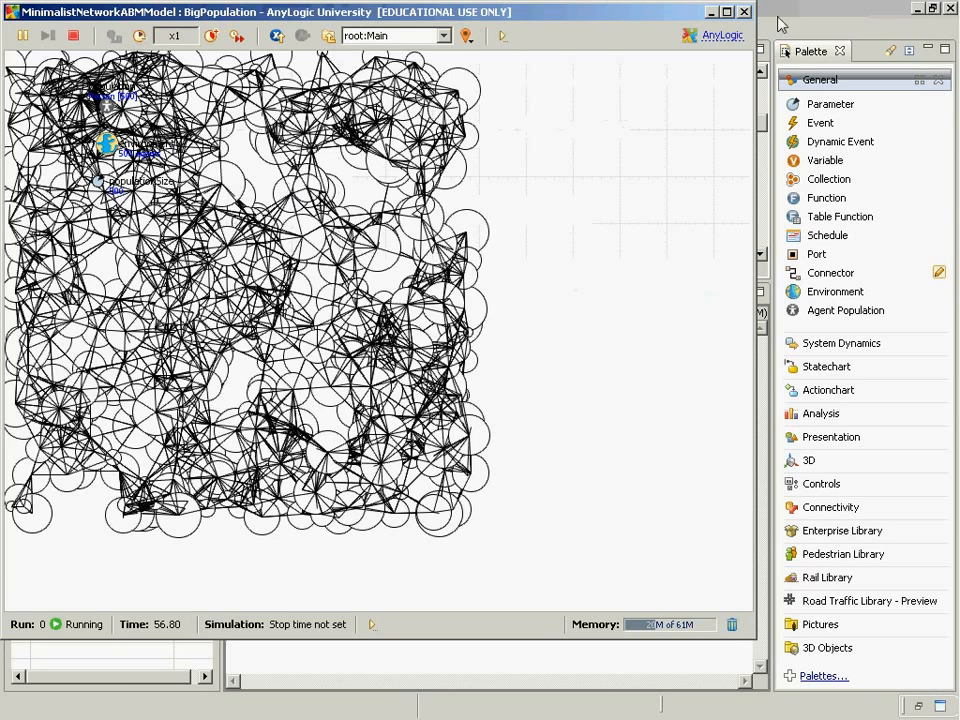
{"action": "left_click", "coordinate": [744, 12]}
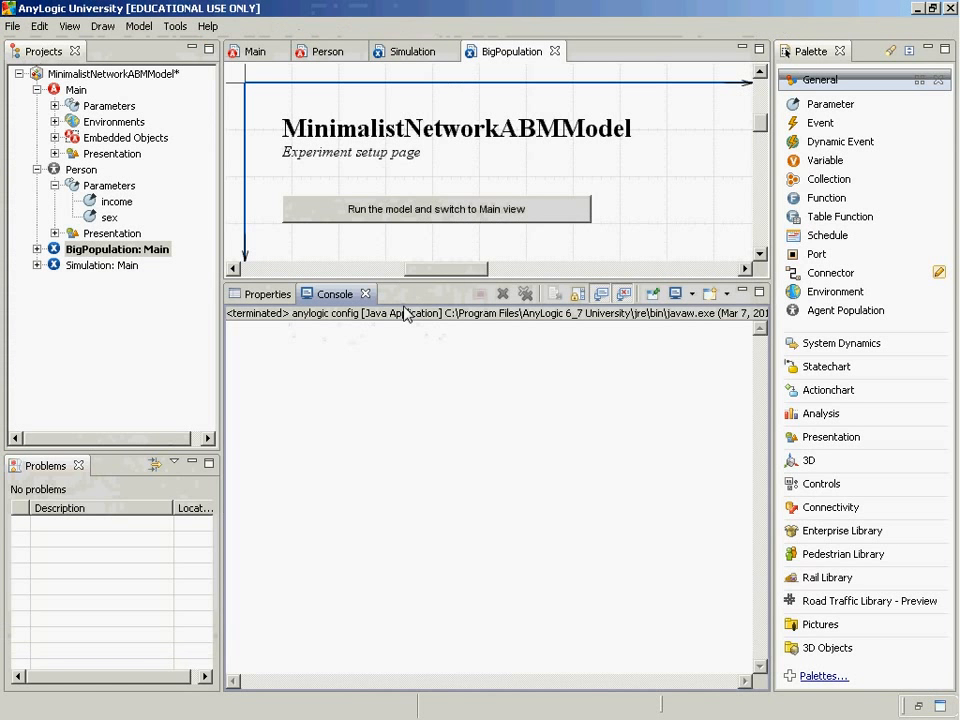
{"action": "left_click", "coordinate": [77, 250]}
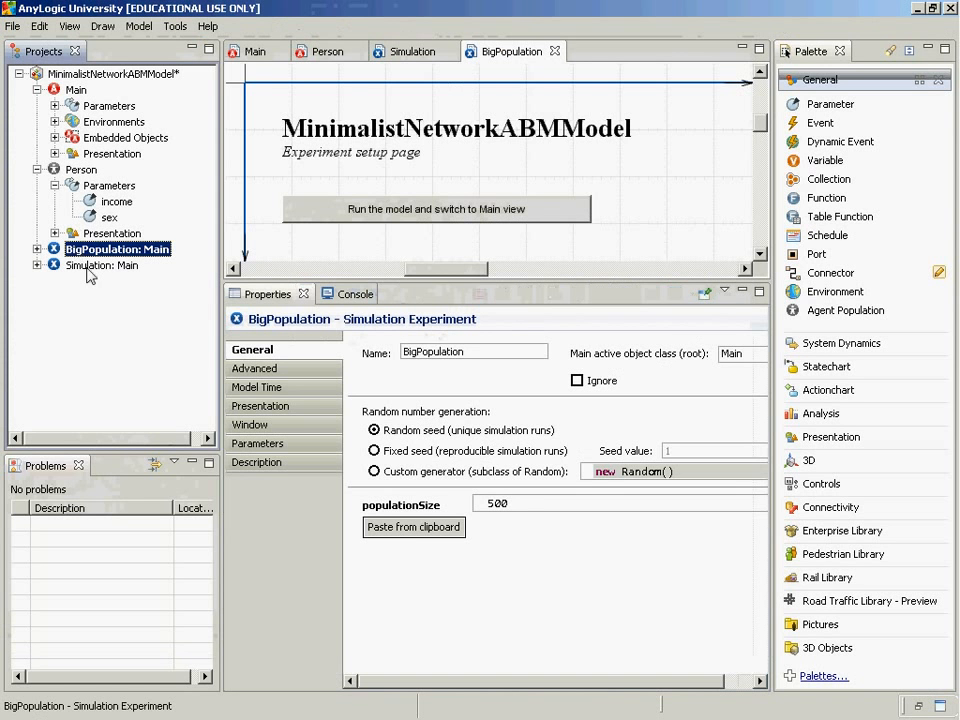
- Add a parameter named income to Main, directly below populationSize
{"action": "double_click", "coordinate": [65, 95]}
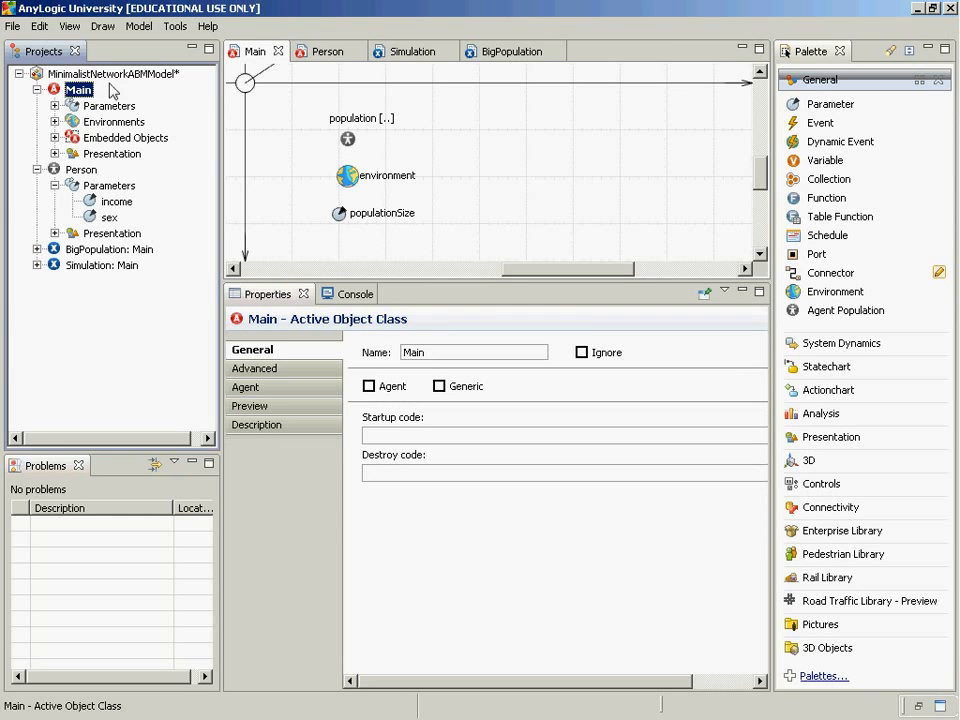
{"action": "left_click", "coordinate": [845, 142]}
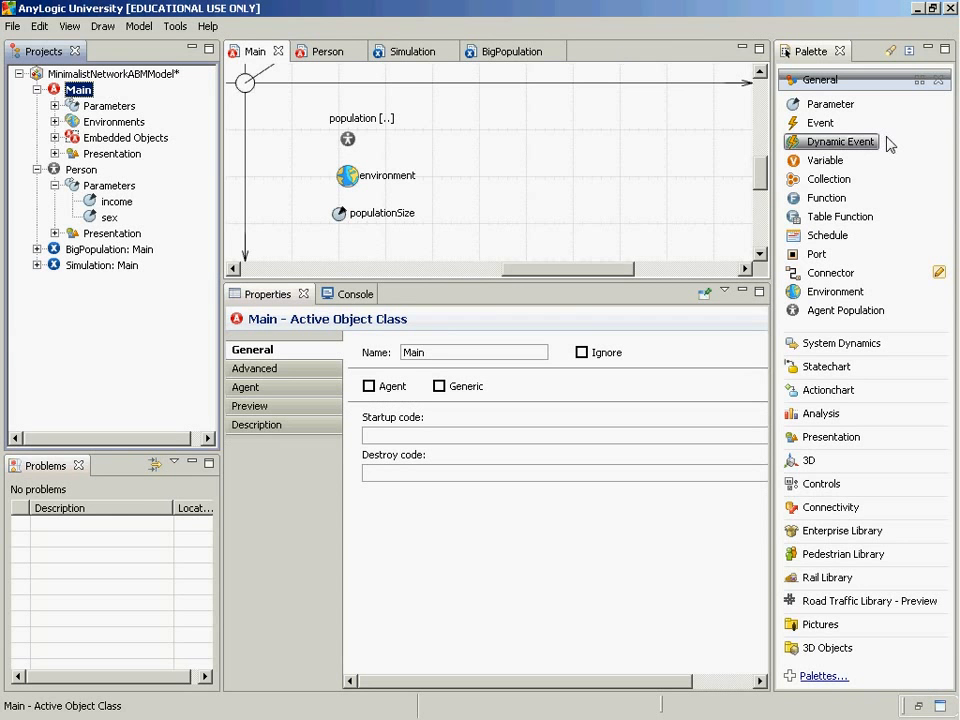
{"action": "left_click", "coordinate": [802, 103]}
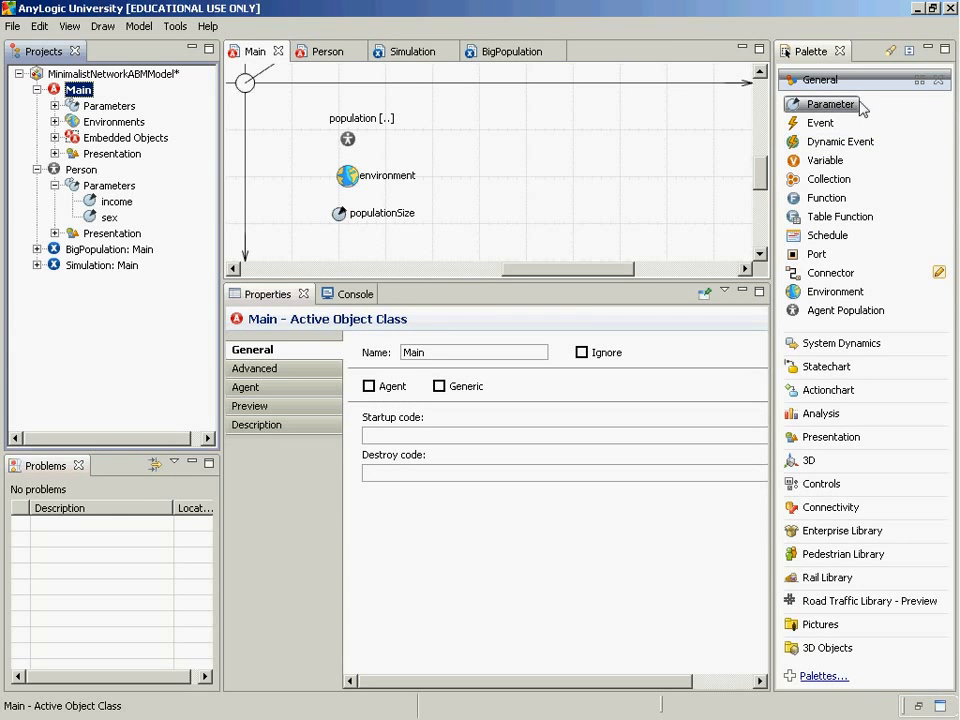
{"action": "left_click", "coordinate": [347, 222]}
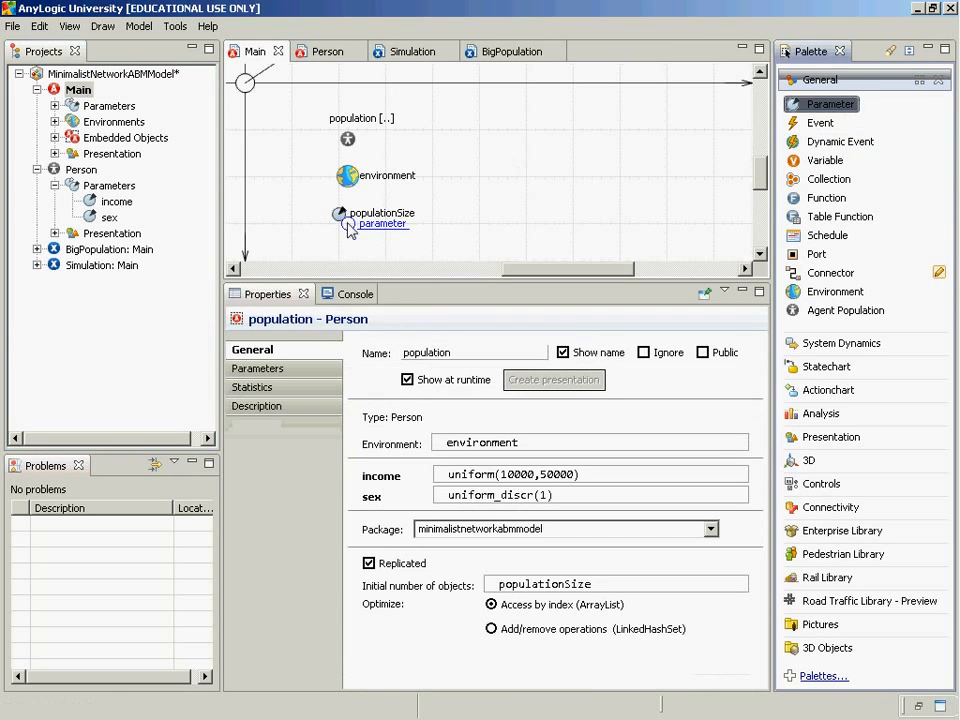
{"action": "left_click", "coordinate": [340, 242]}
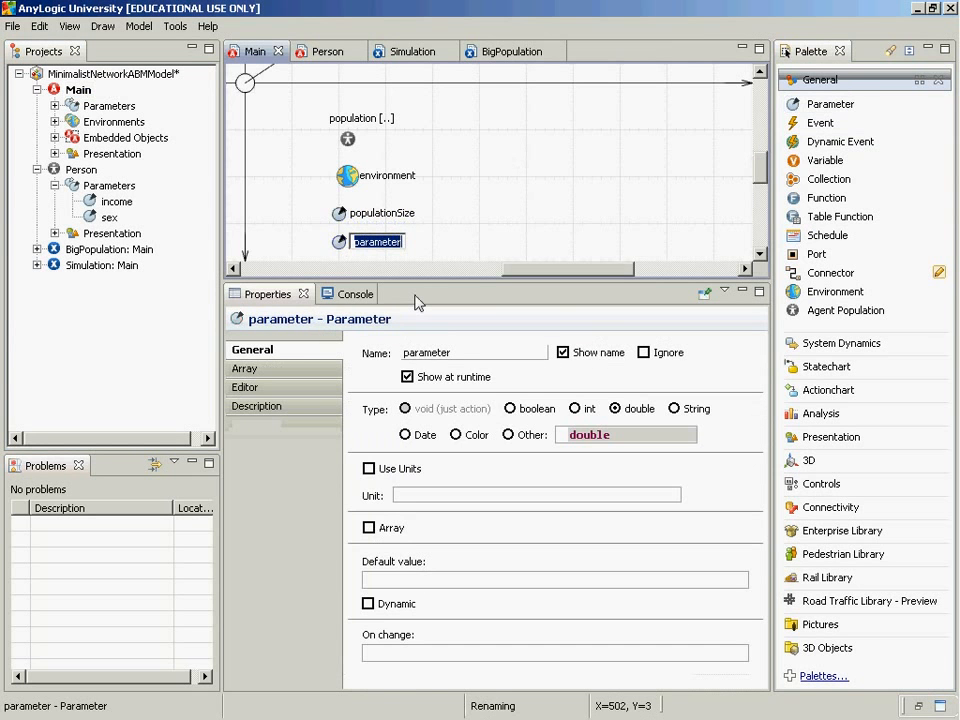
{"action": "key", "text": "BackSpace"}
{"action": "type", "text": "income"}
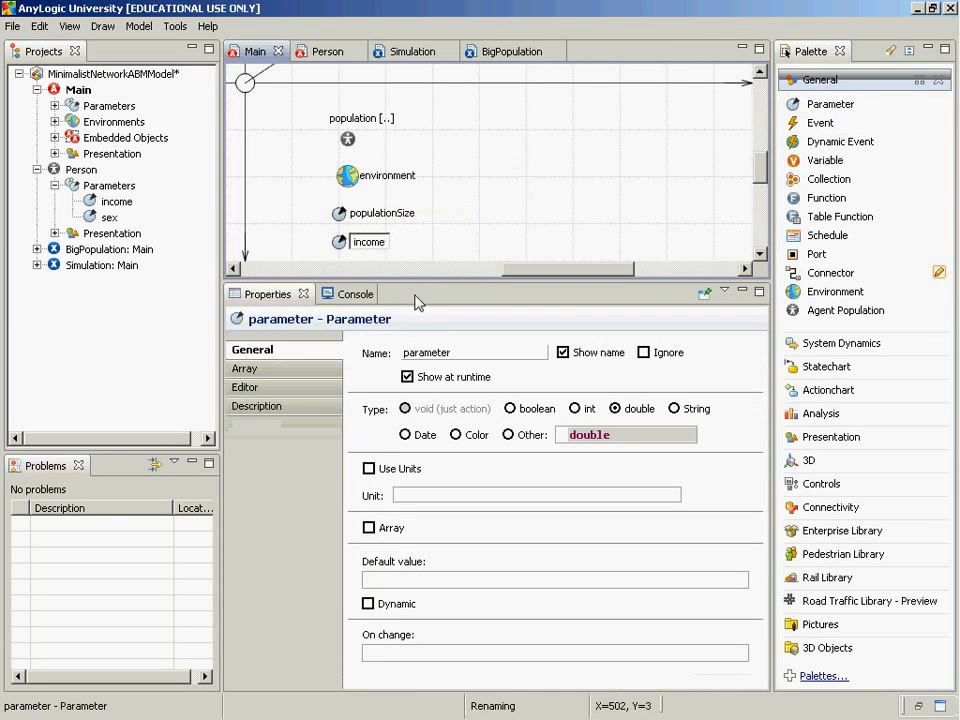
{"action": "key", "text": "Return"}
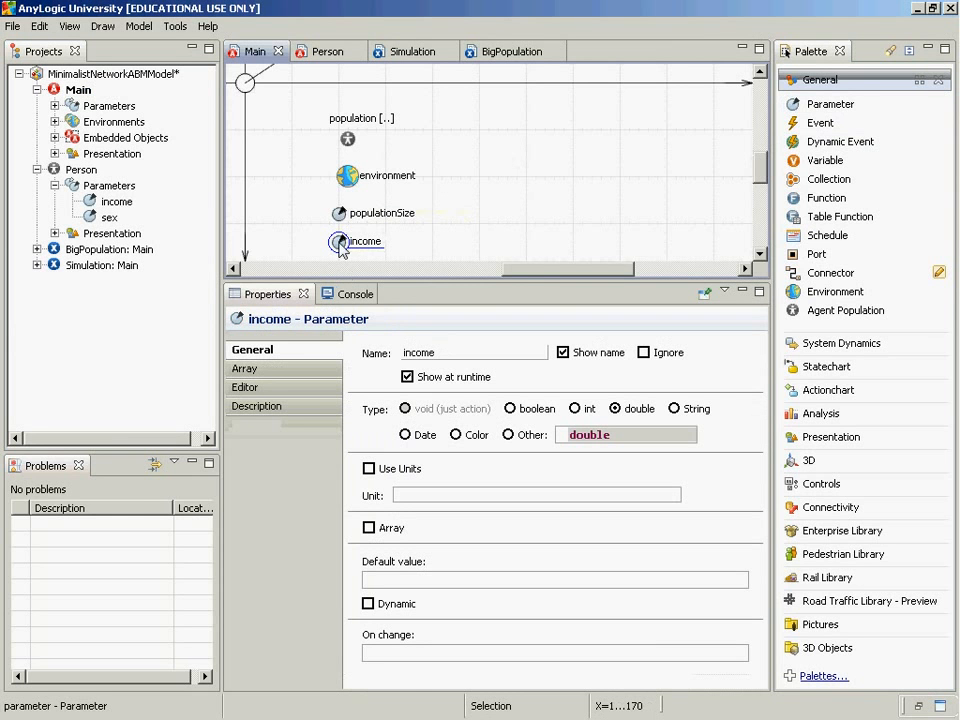
- Set the income value of the embedded population object to Main's income parameter
{"action": "left_click", "coordinate": [348, 141]}
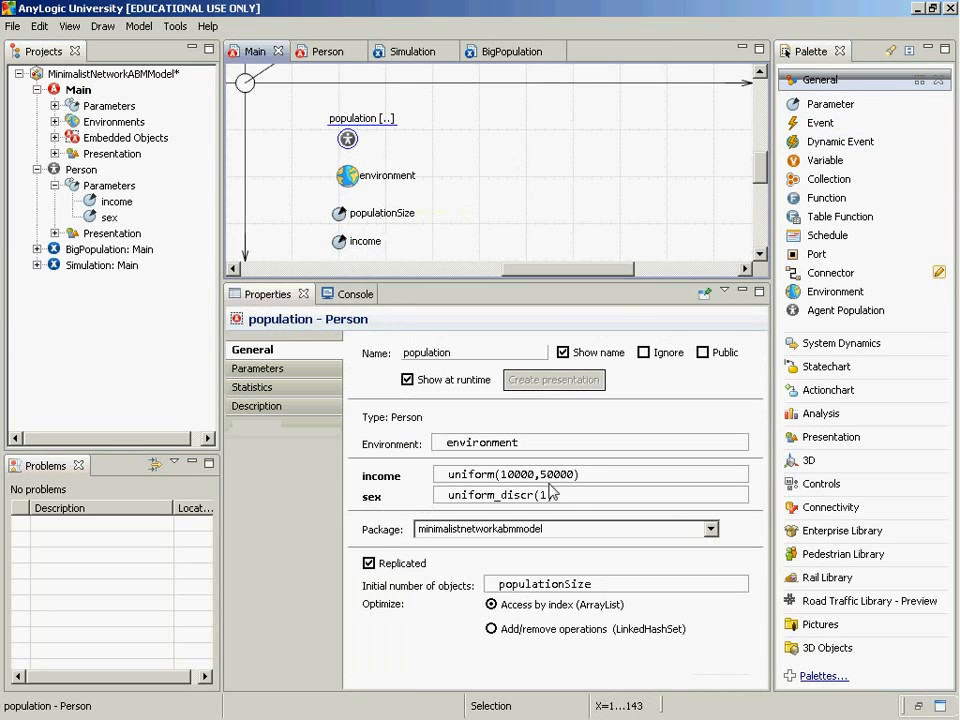
{"action": "left_click", "coordinate": [590, 478]}
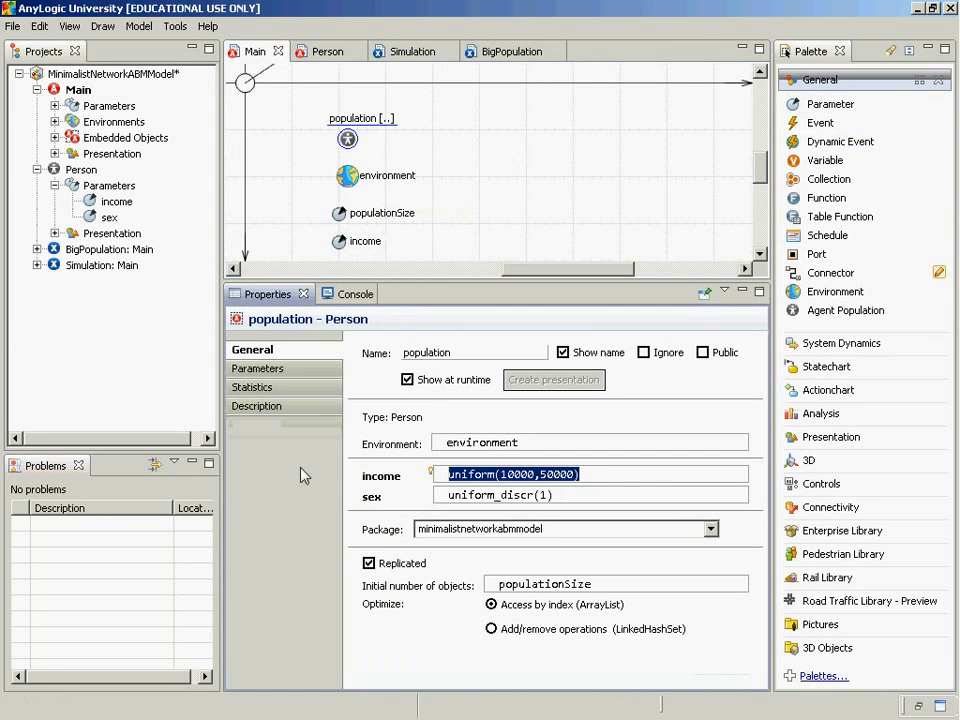
{"action": "type", "text": "in"}
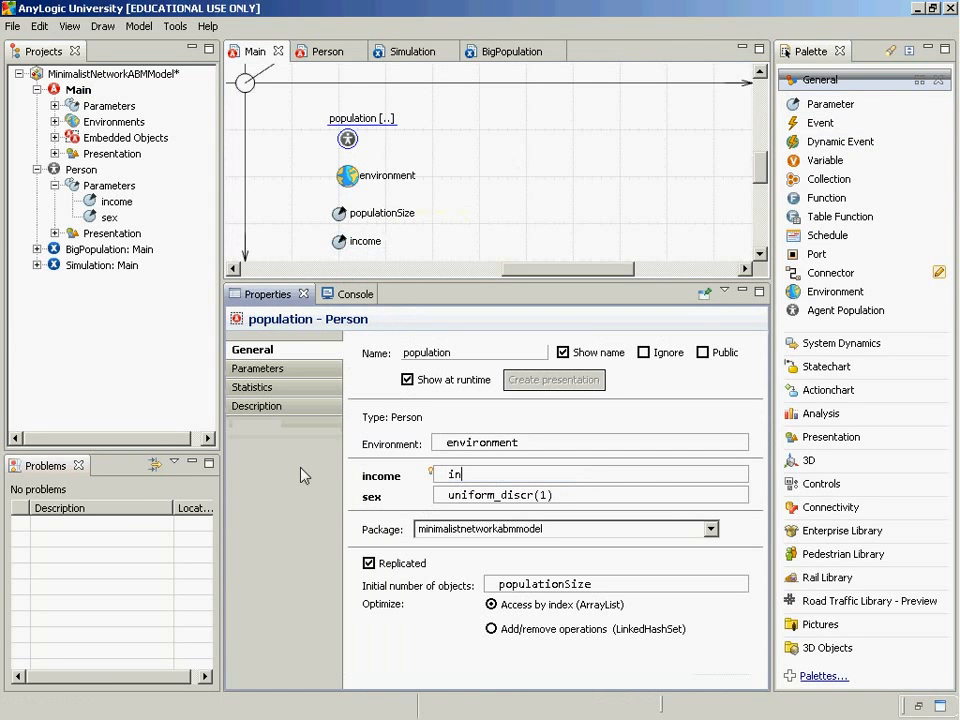
{"action": "type", "text": "come"}
- Browse the normal distribution function variants in the population's income expression, and restore the expression to income
{"action": "key", "text": "ctrl+a"}
{"action": "type", "text": "nora"}
{"action": "type", "text": "a"}
{"action": "key", "text": "ctrl+space"}
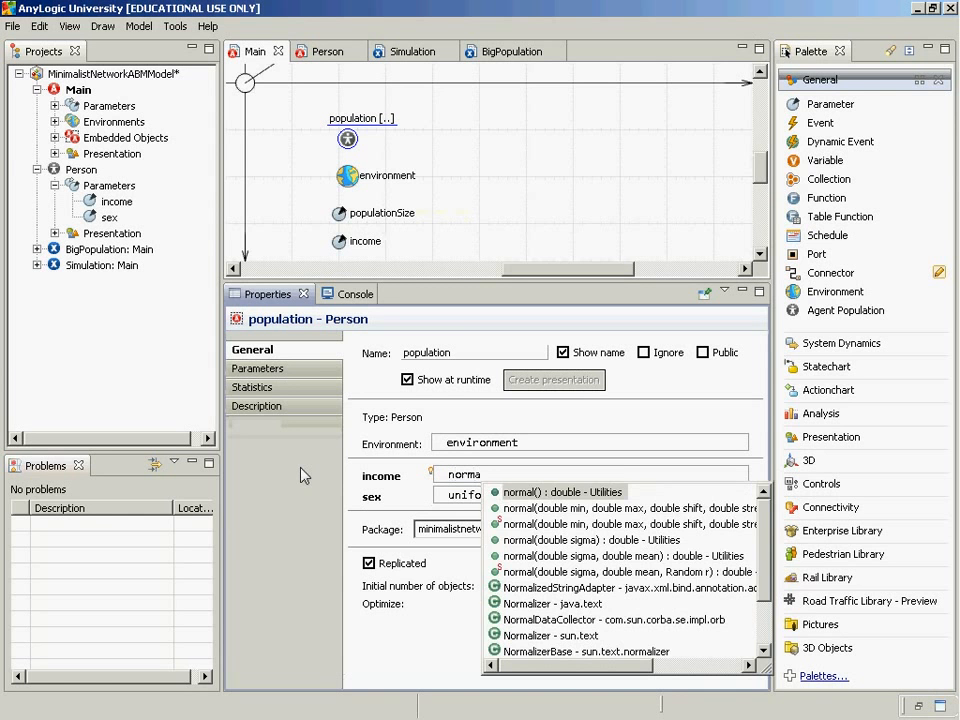
{"action": "key", "text": "Down"}
{"action": "key", "text": "Down"}
{"action": "key", "text": "Down"}
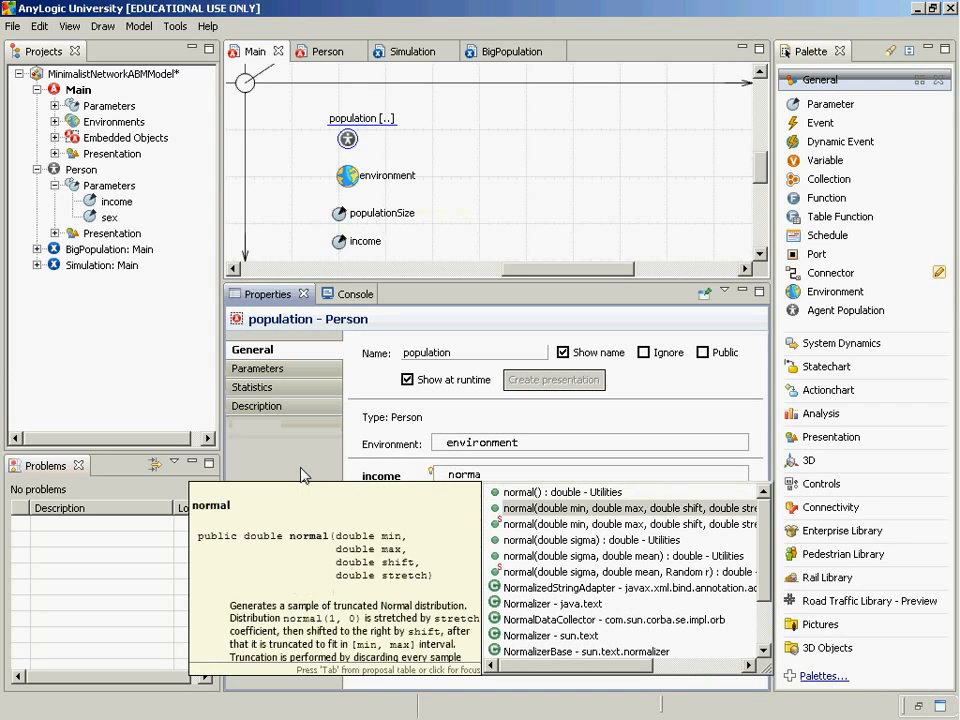
{"action": "key", "text": "Down"}
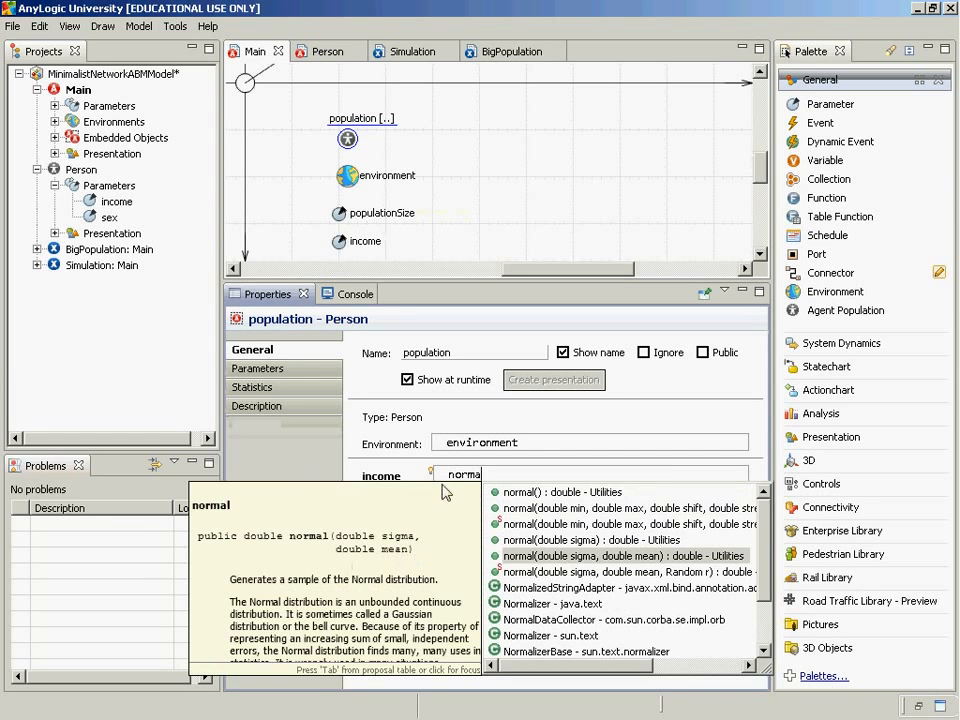
{"action": "left_click", "coordinate": [514, 474]}
{"action": "left_click_drag", "start_coordinate": [482, 476], "coordinate": [418, 480]}
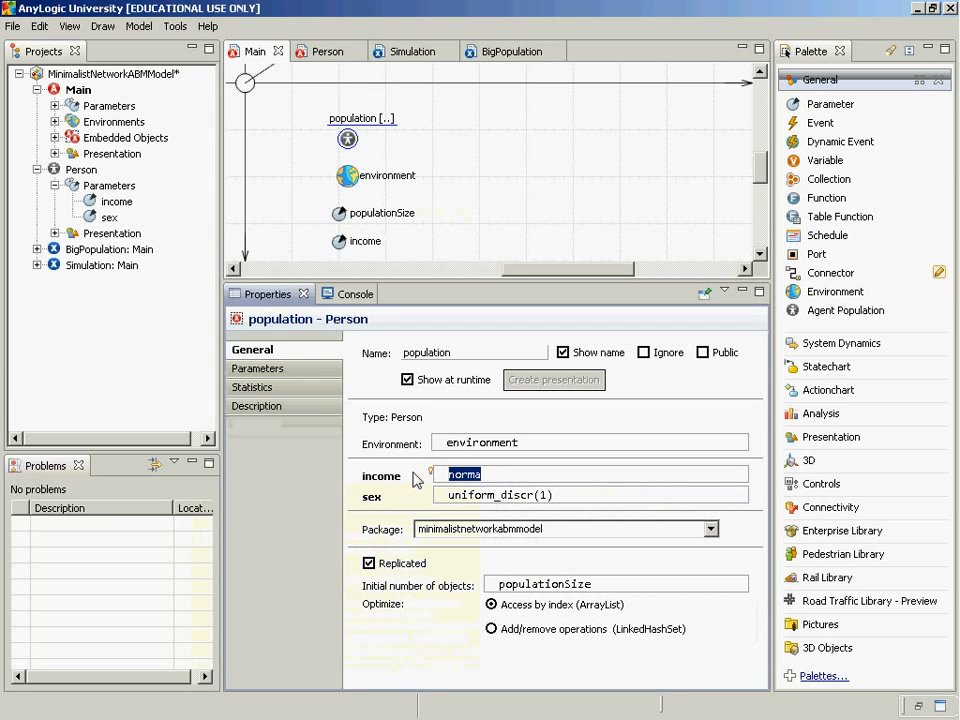
{"action": "type", "text": "income"}
{"action": "left_click", "coordinate": [463, 198]}
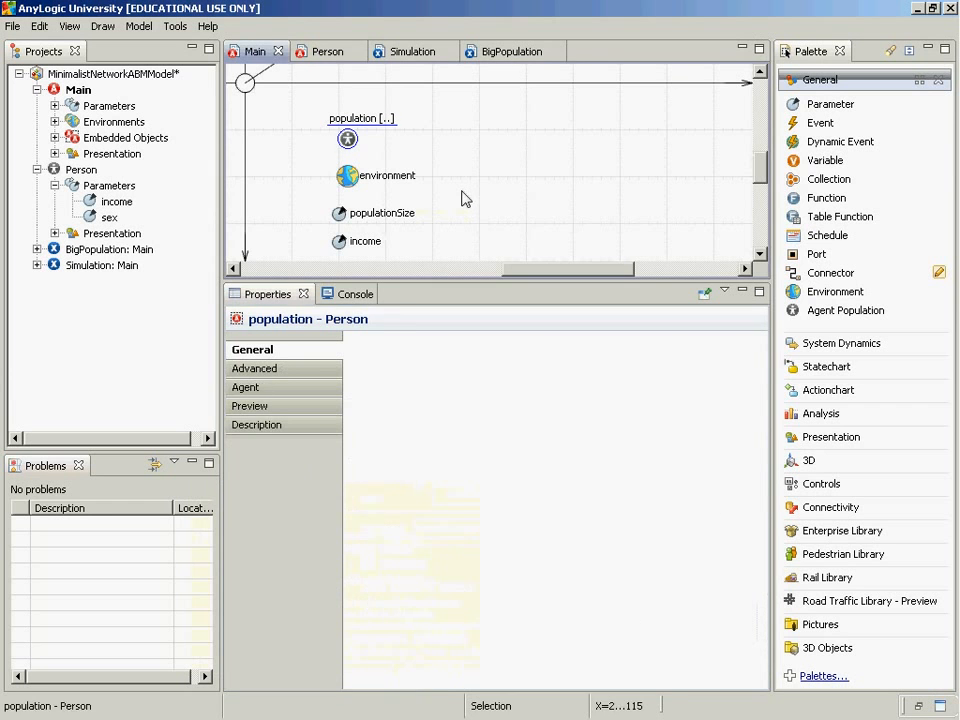
- Set the BigPopulation experiment's income value to uniform(10000,50000)
{"action": "left_click", "coordinate": [105, 250]}
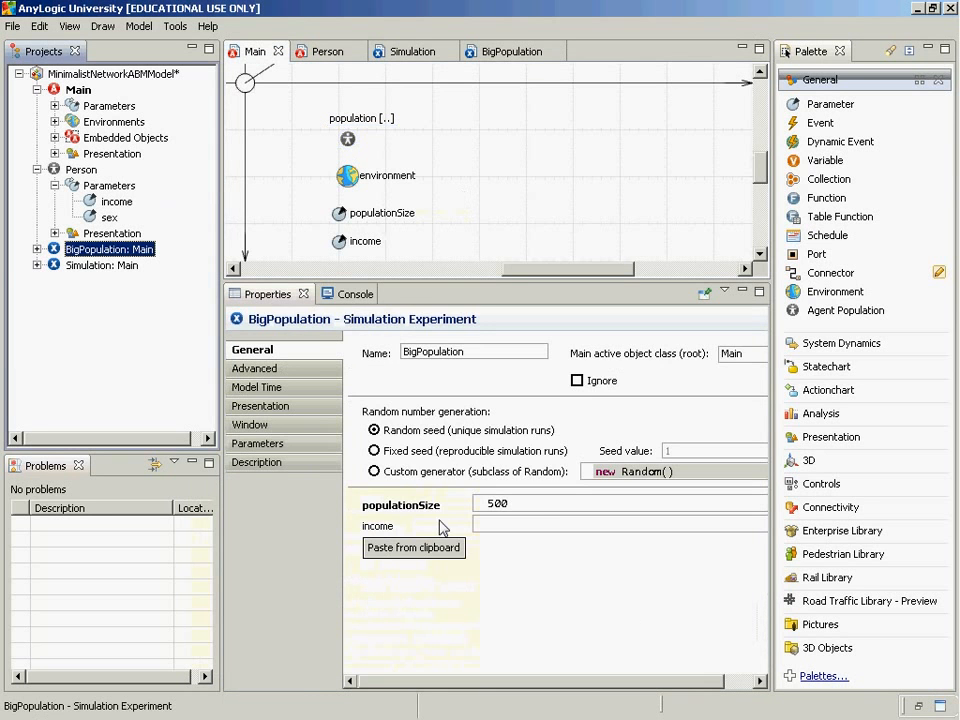
{"action": "left_click", "coordinate": [544, 527]}
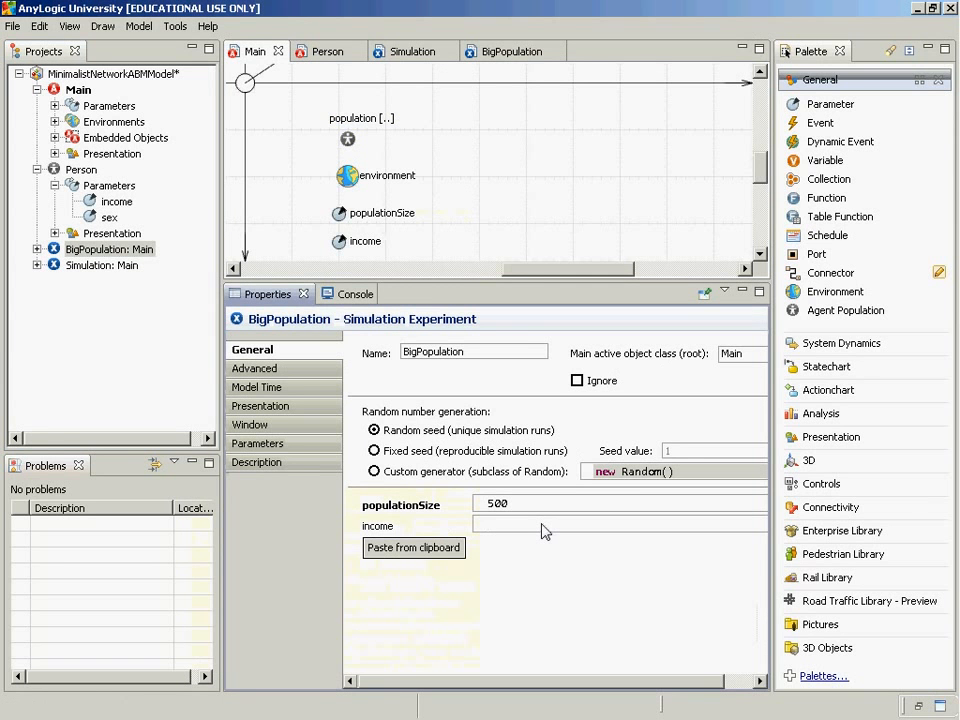
{"action": "type", "text": "u"}
{"action": "key", "text": "BackSpace"}
{"action": "type", "text": "normal"}
{"action": "key", "text": "BackSpace"}
{"action": "key", "text": "BackSpace"}
{"action": "key", "text": "BackSpace"}
{"action": "key", "text": "BackSpace"}
{"action": "key", "text": "BackSpace"}
{"action": "key", "text": "BackSpace"}
{"action": "type", "text": "uniform("}
{"action": "type", "text": "0,"}
{"action": "key", "text": "BackSpace"}
{"action": "key", "text": "BackSpace"}
{"action": "key", "text": "BackSpace"}
{"action": "type", "text": "10"}
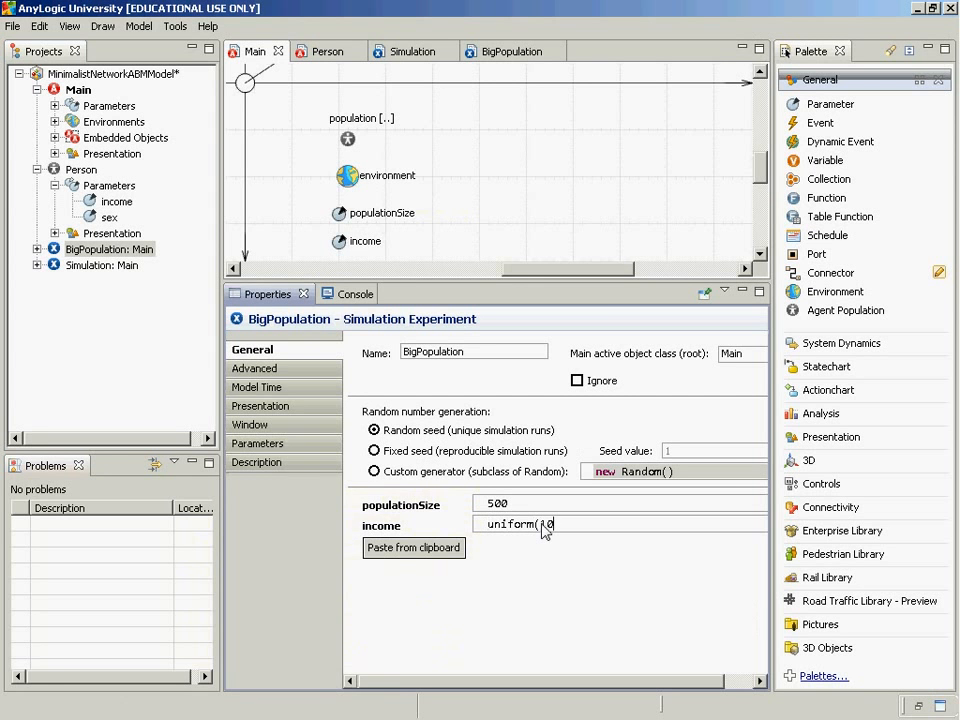
{"action": "type", "text": "000,50000)"}
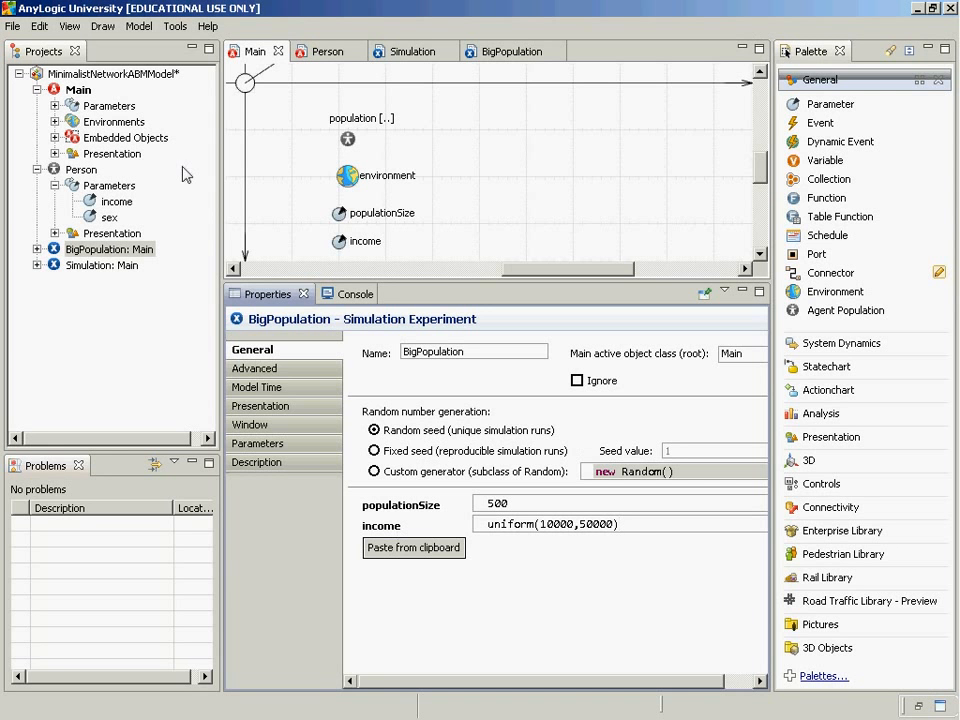
- Run the BigPopulation experiment and start the model in the Main view
{"action": "right_click", "coordinate": [68, 250]}
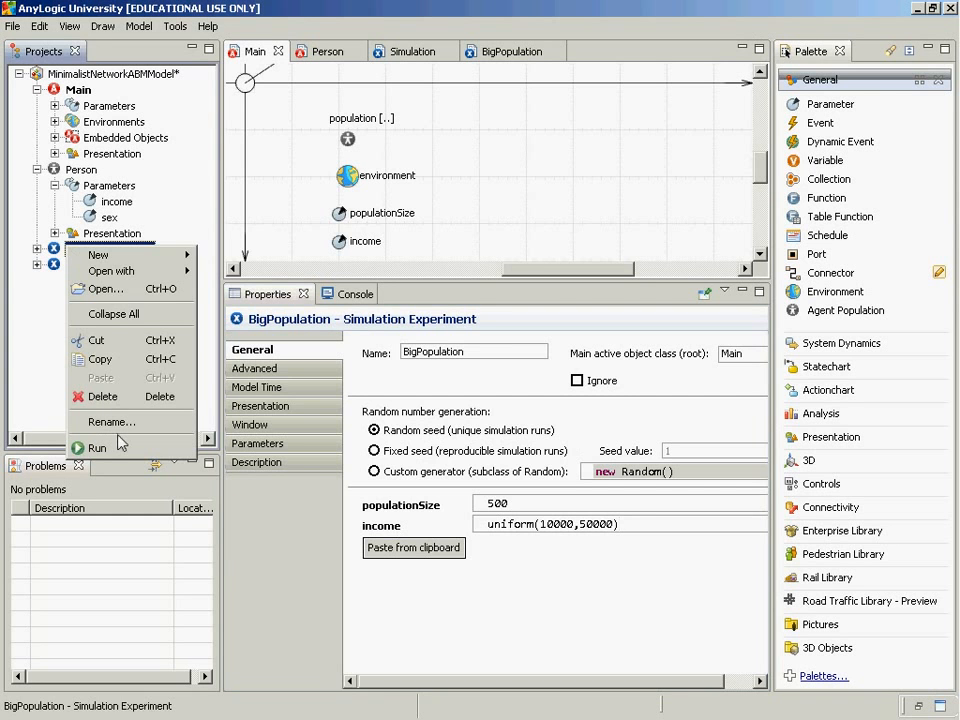
{"action": "left_click", "coordinate": [119, 445]}
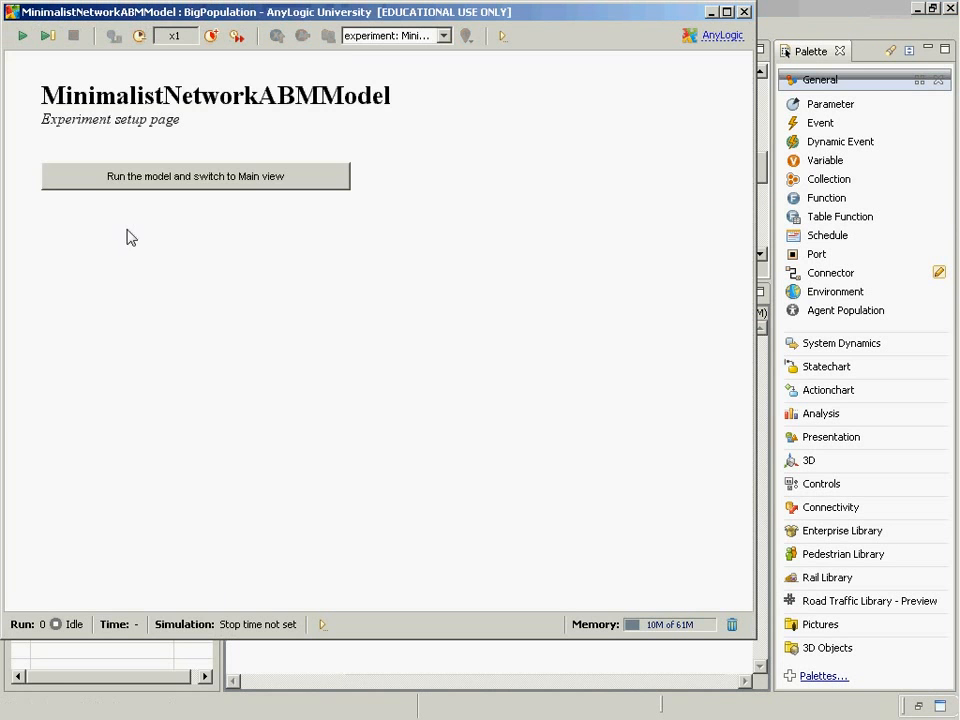
{"action": "left_click", "coordinate": [138, 176]}
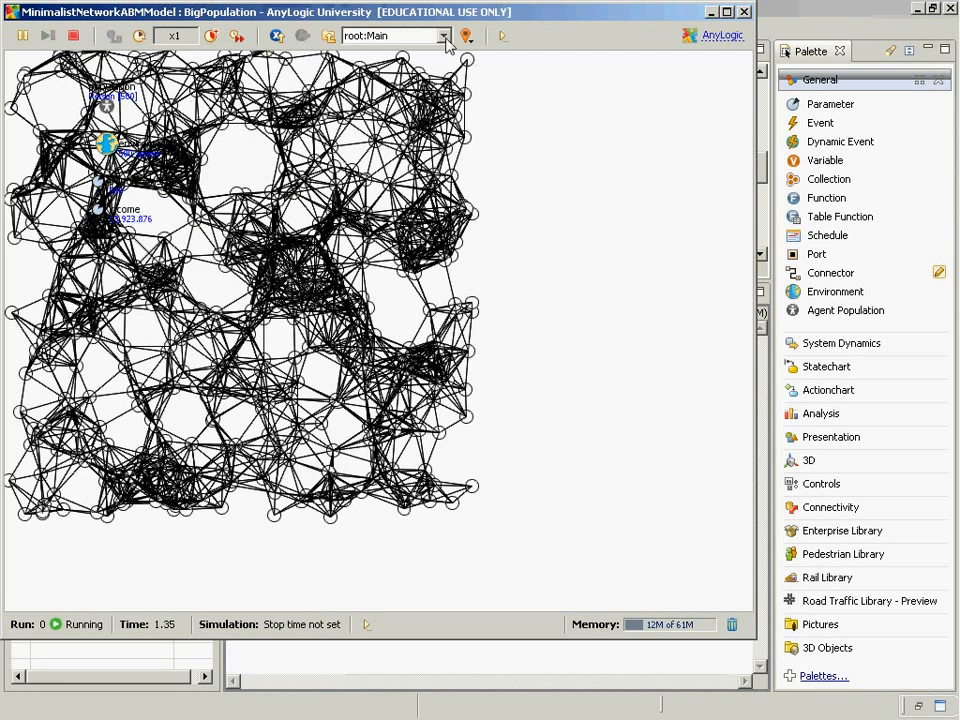
- Inspect the income and sex values of individual population agents from index 0 through 9, and end the simulation run
{"action": "left_click", "coordinate": [443, 36]}
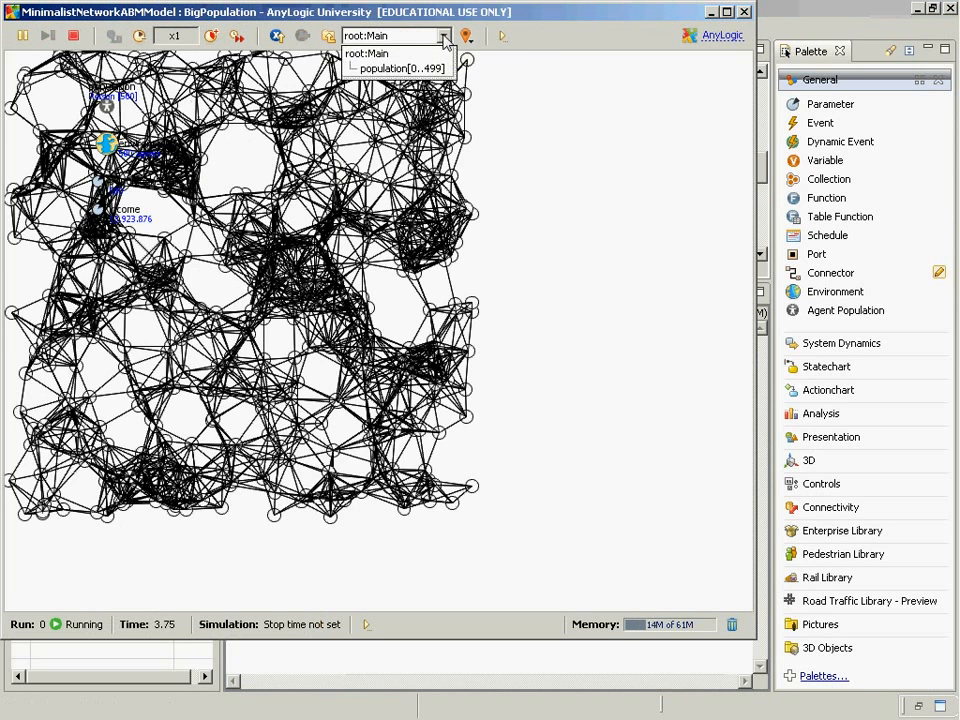
{"action": "left_click", "coordinate": [418, 68]}
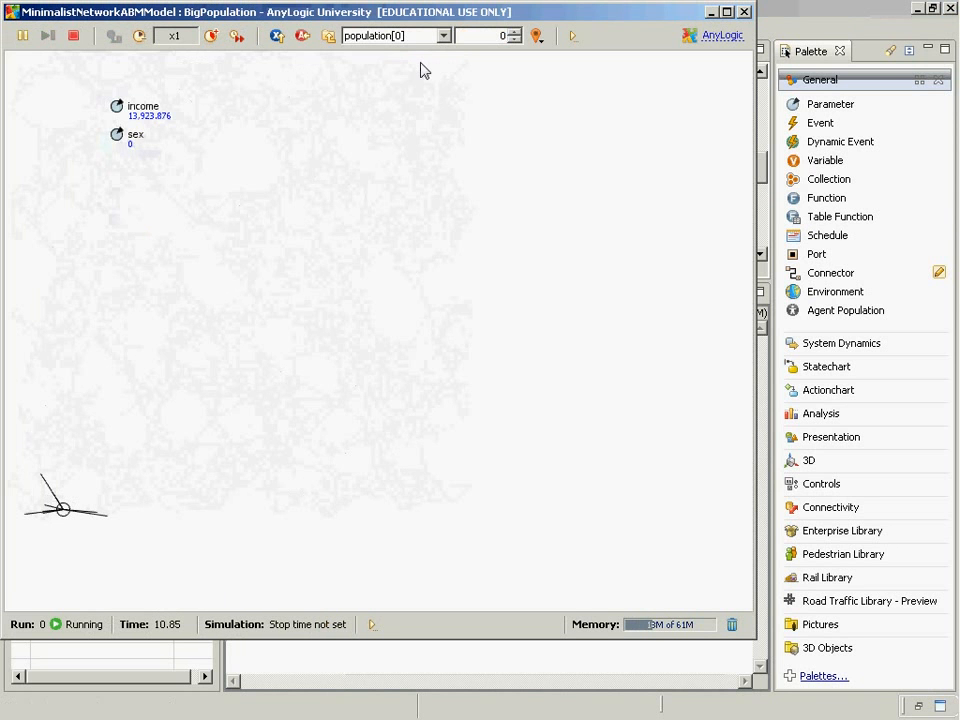
{"action": "left_click", "coordinate": [514, 33]}
{"action": "double_click", "coordinate": [514, 33]}
{"action": "left_click", "coordinate": [514, 33]}
{"action": "triple_click", "coordinate": [514, 33]}
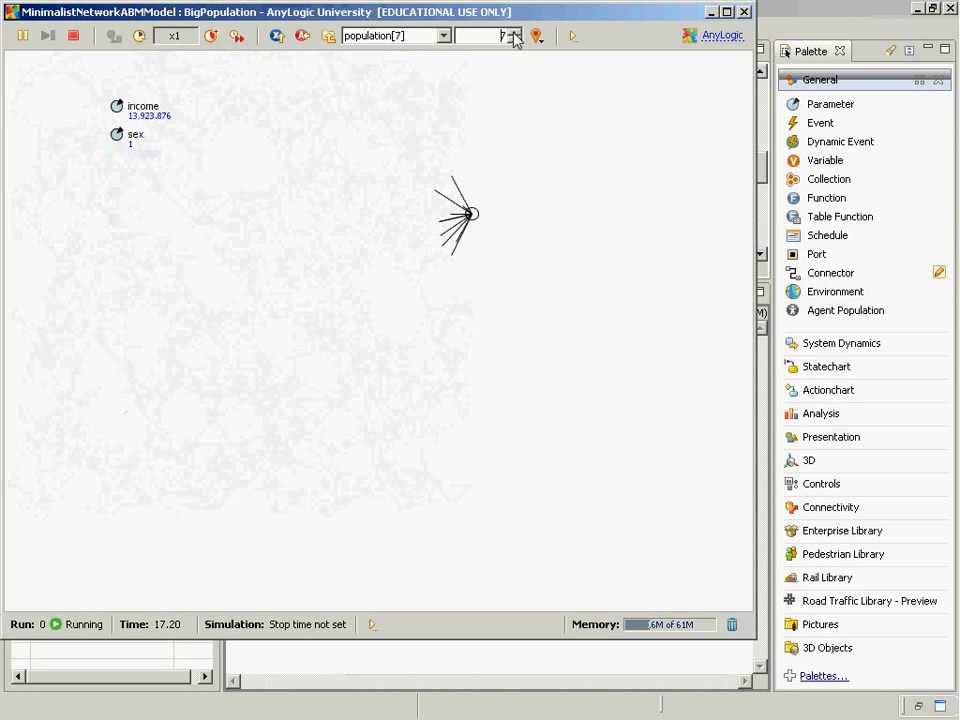
{"action": "double_click", "coordinate": [514, 33]}
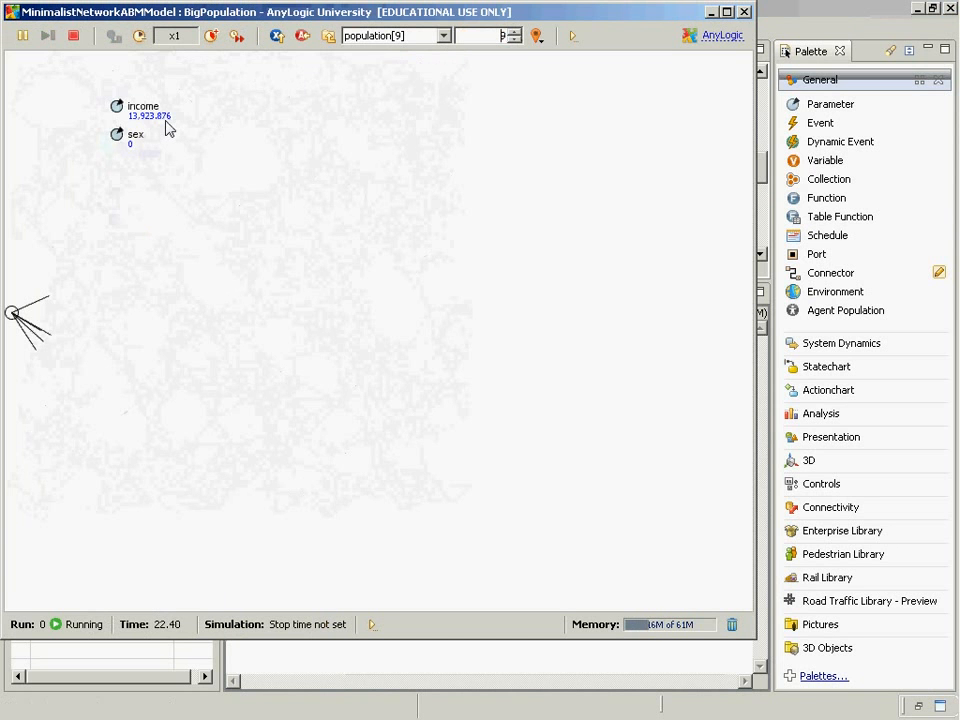
{"action": "left_click", "coordinate": [72, 36]}
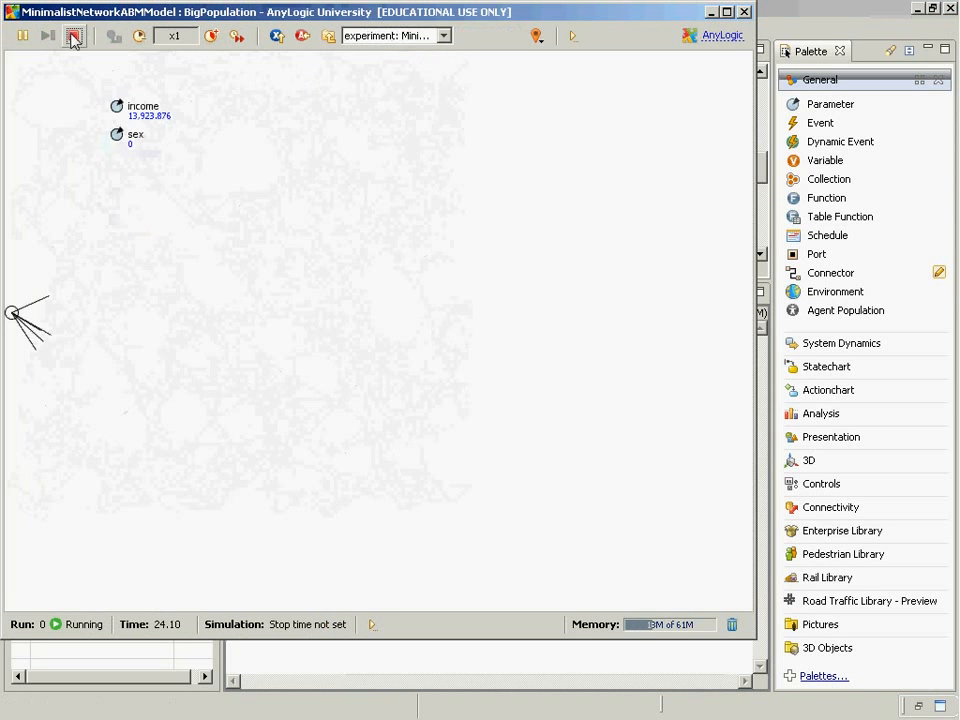
{"action": "left_click", "coordinate": [744, 13]}
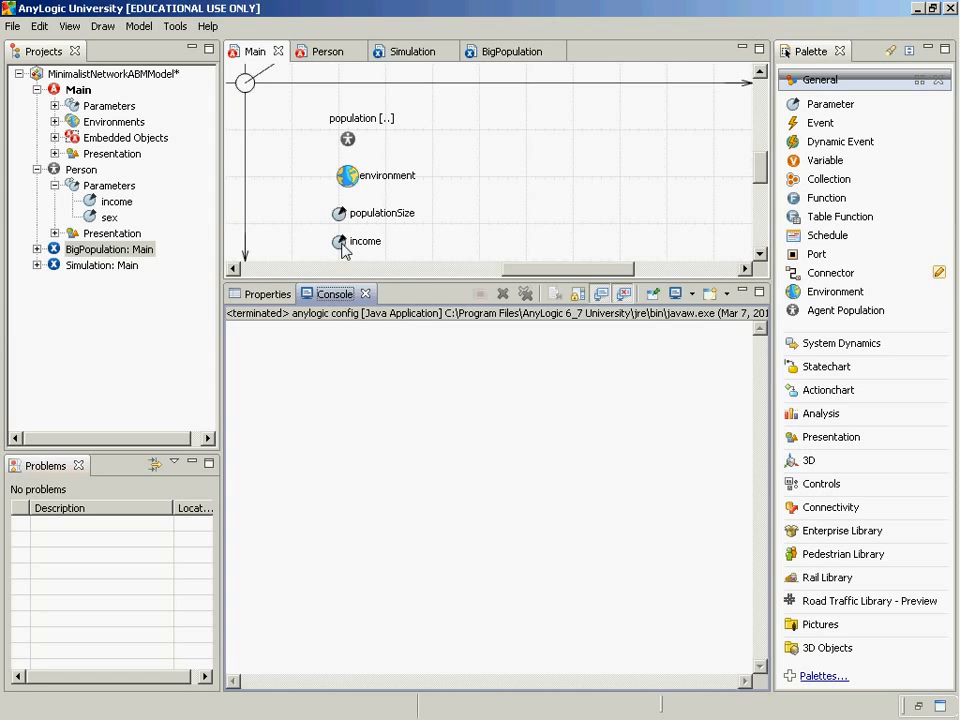
- Examine Main's income parameter and how the embedded population object's income expression refers to it
{"action": "left_click", "coordinate": [340, 243]}
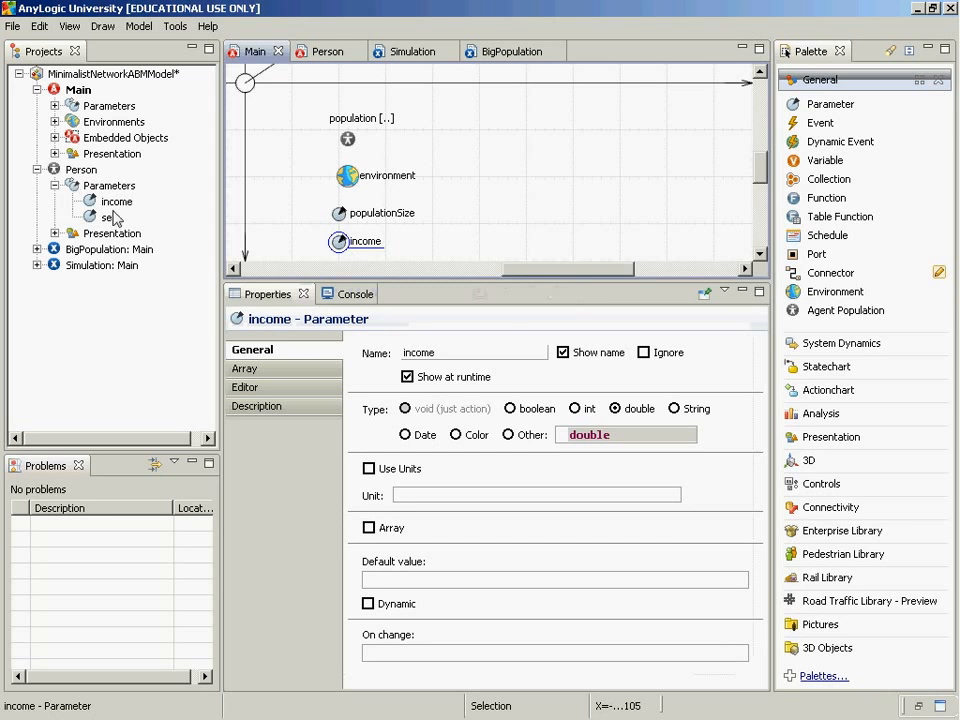
{"action": "left_click", "coordinate": [55, 106]}
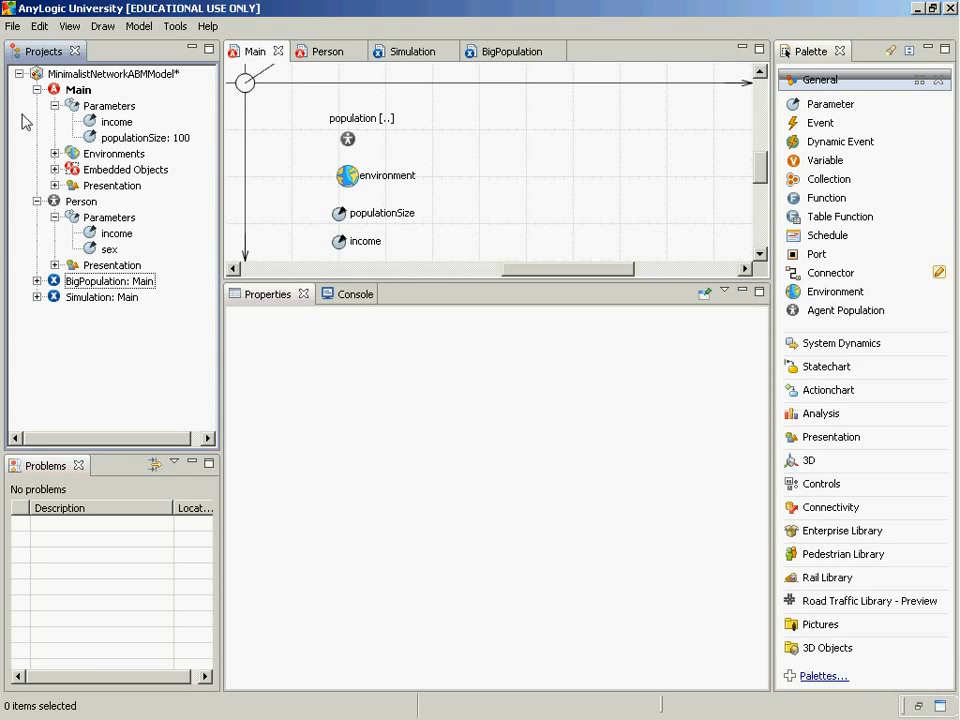
{"action": "left_click", "coordinate": [339, 243]}
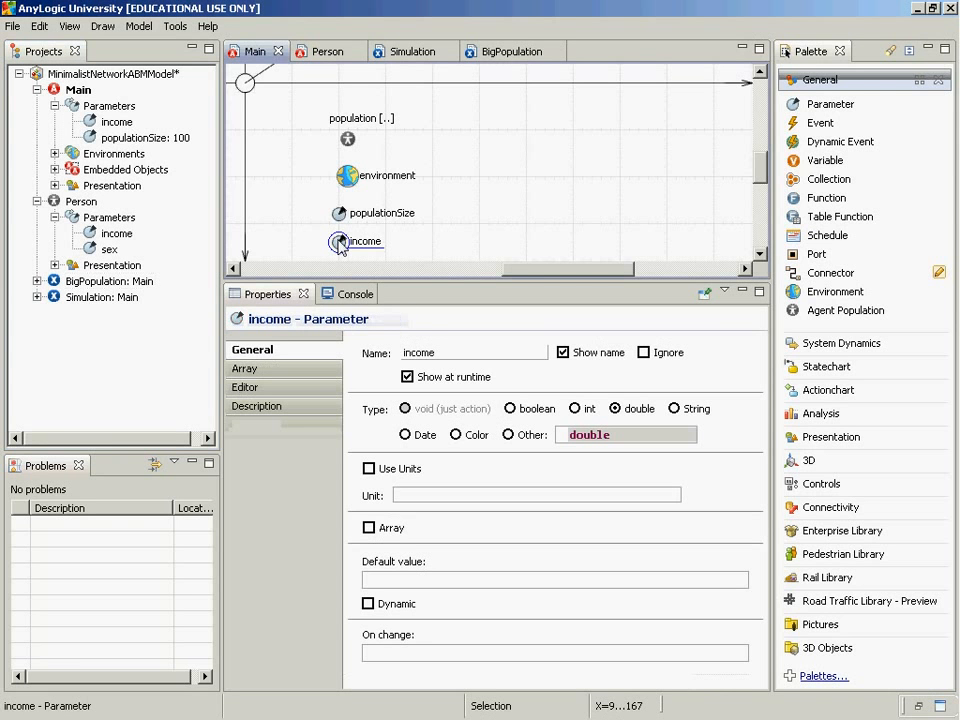
{"action": "left_click_drag", "start_coordinate": [339, 243], "coordinate": [312, 243]}
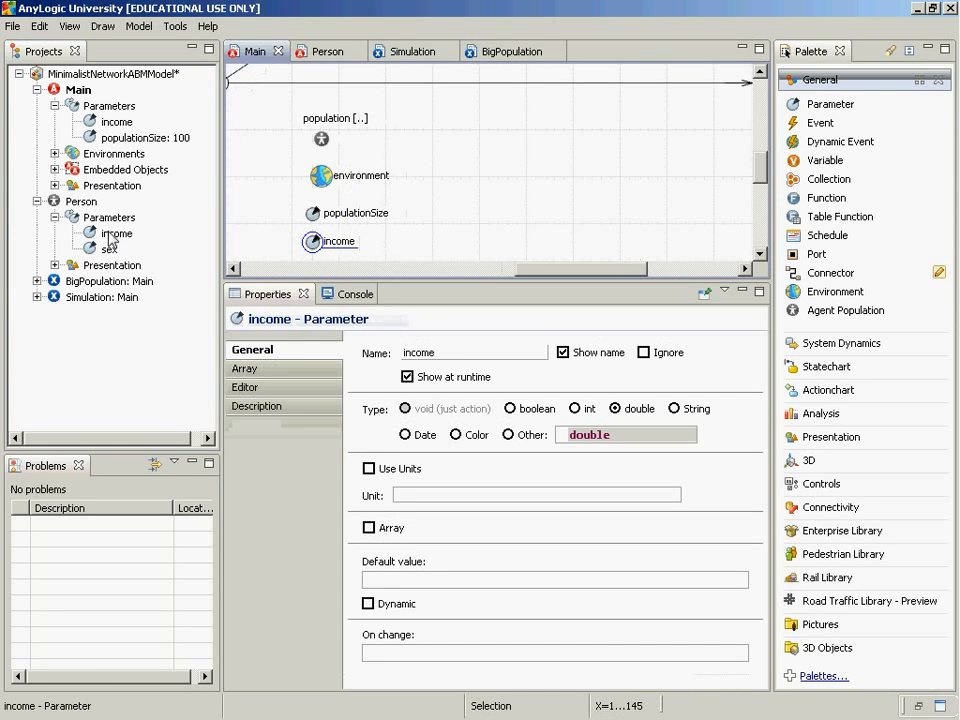
{"action": "left_click", "coordinate": [321, 140]}
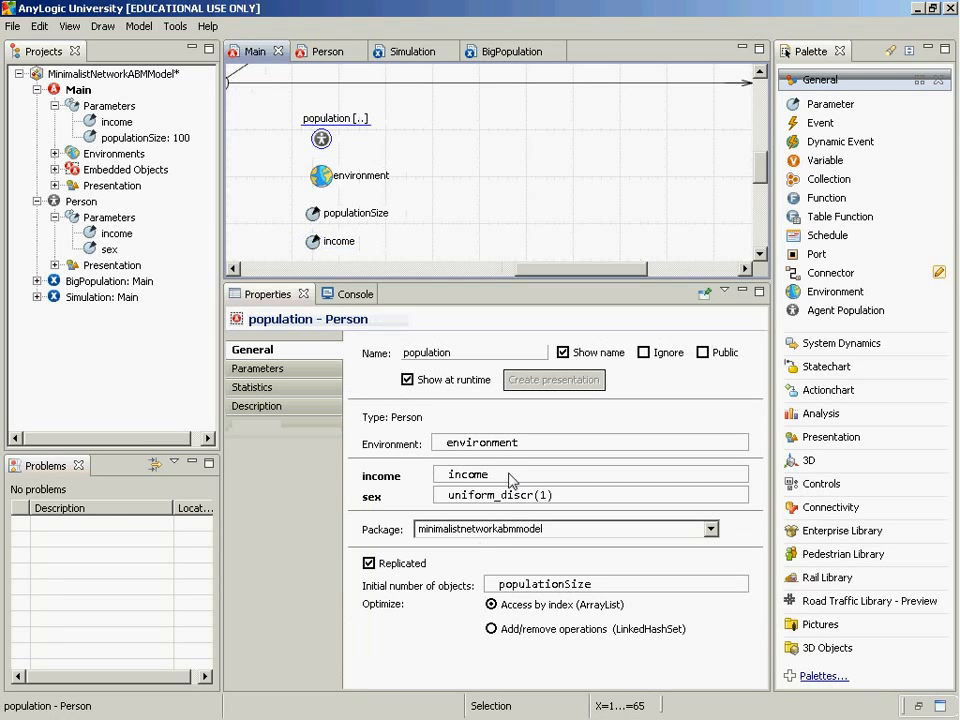
{"action": "double_click", "coordinate": [510, 478]}
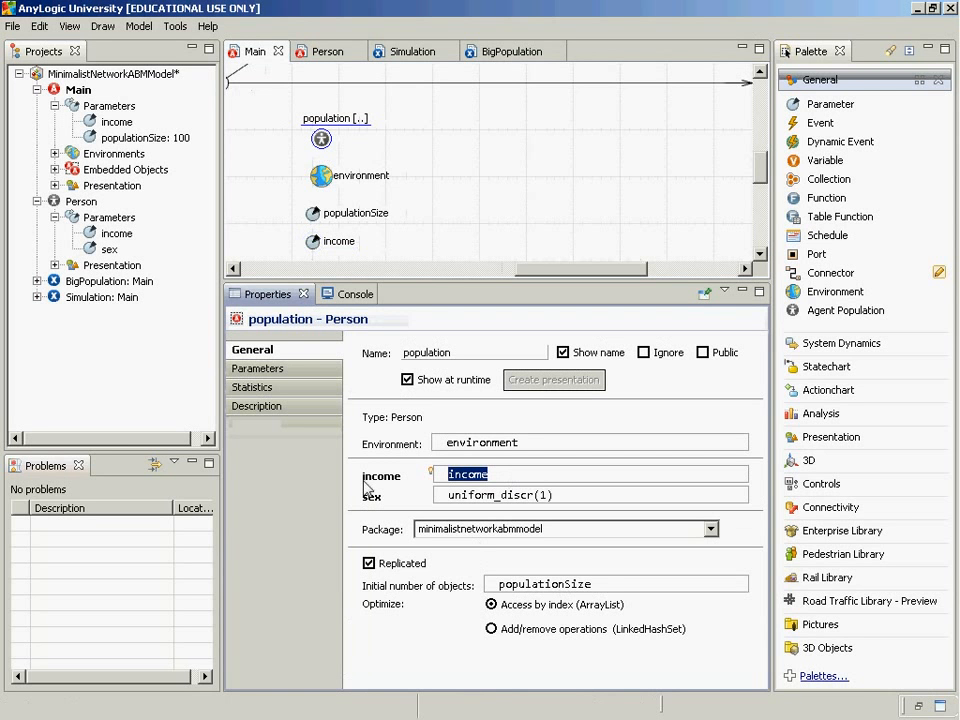
- Delete the income parameter from Main
{"action": "left_click", "coordinate": [315, 246]}
{"action": "left_click", "coordinate": [315, 246]}
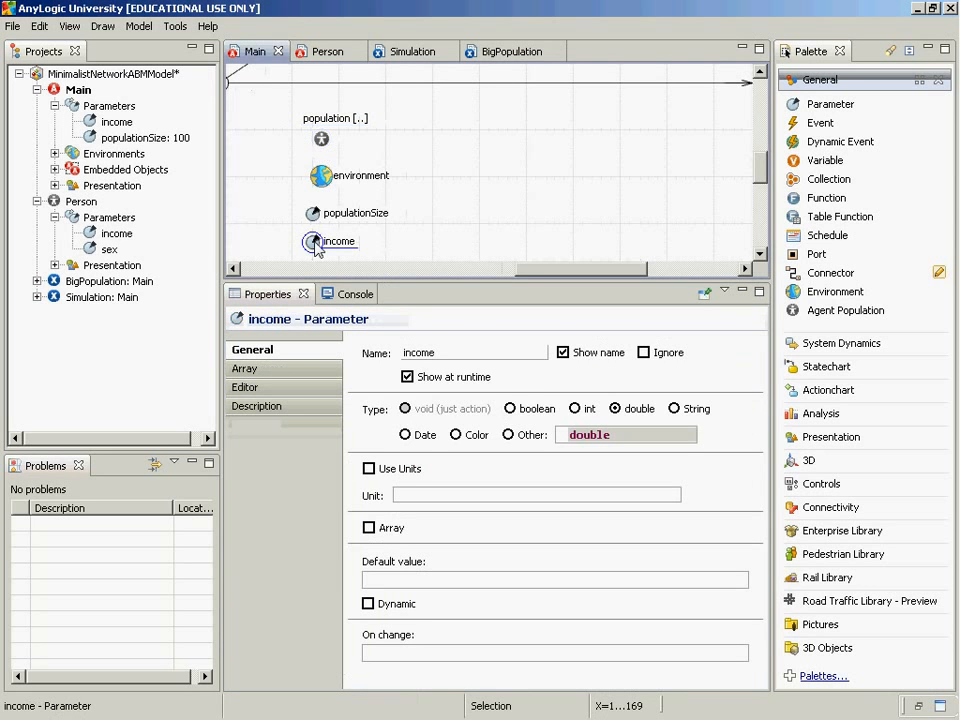
{"action": "key", "text": "Delete"}
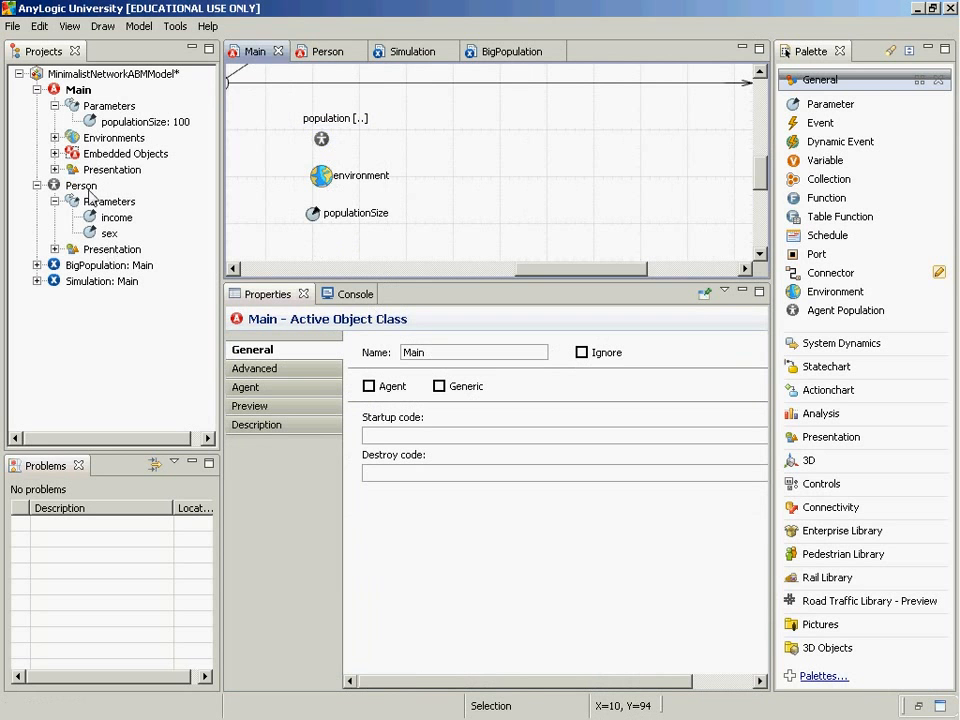
- Build the model to check the embedded population object's income expression for errors
{"action": "left_click", "coordinate": [80, 92]}
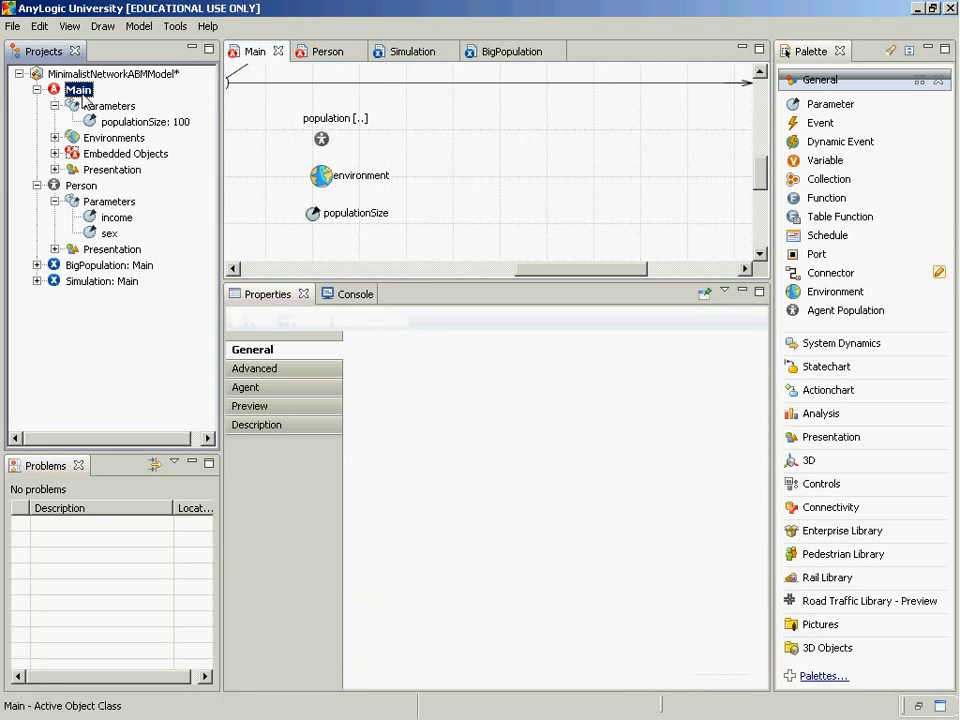
{"action": "left_click", "coordinate": [320, 140]}
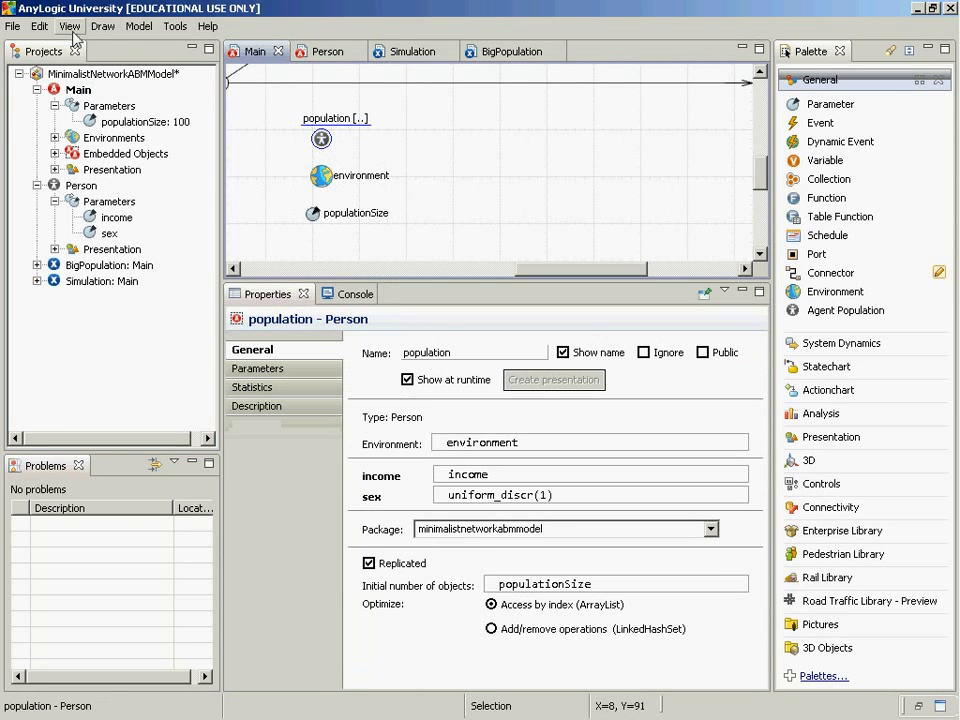
{"action": "left_click", "coordinate": [138, 27]}
{"action": "left_click", "coordinate": [115, 42]}
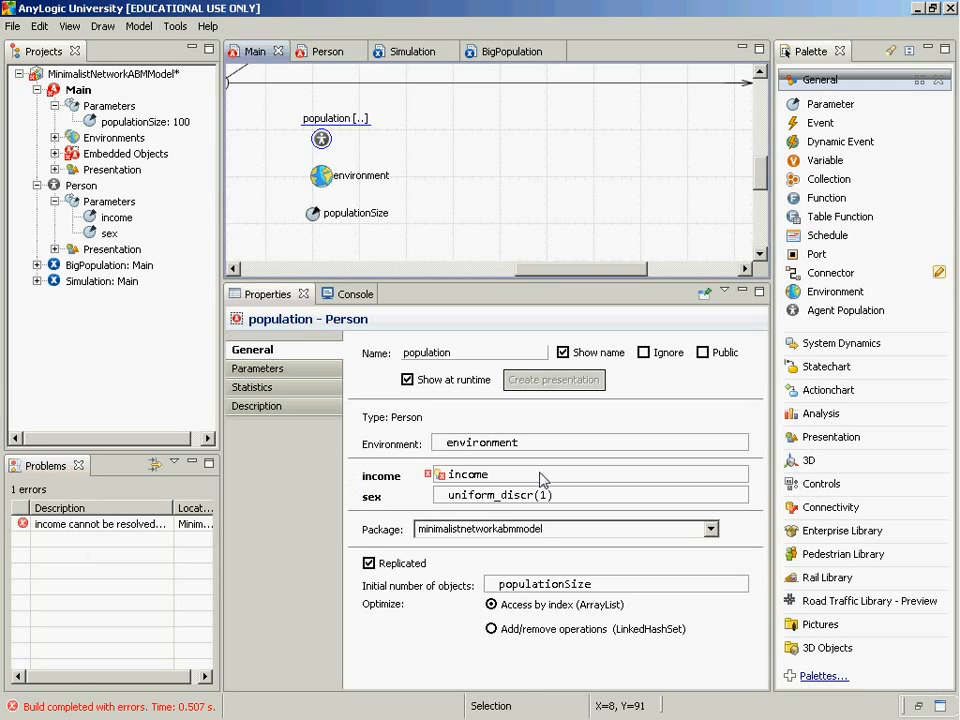
- Set the income value of the embedded population object to uniform(10000,50000)
{"action": "left_click_drag", "start_coordinate": [542, 480], "coordinate": [379, 487]}
{"action": "type", "text": "u"}
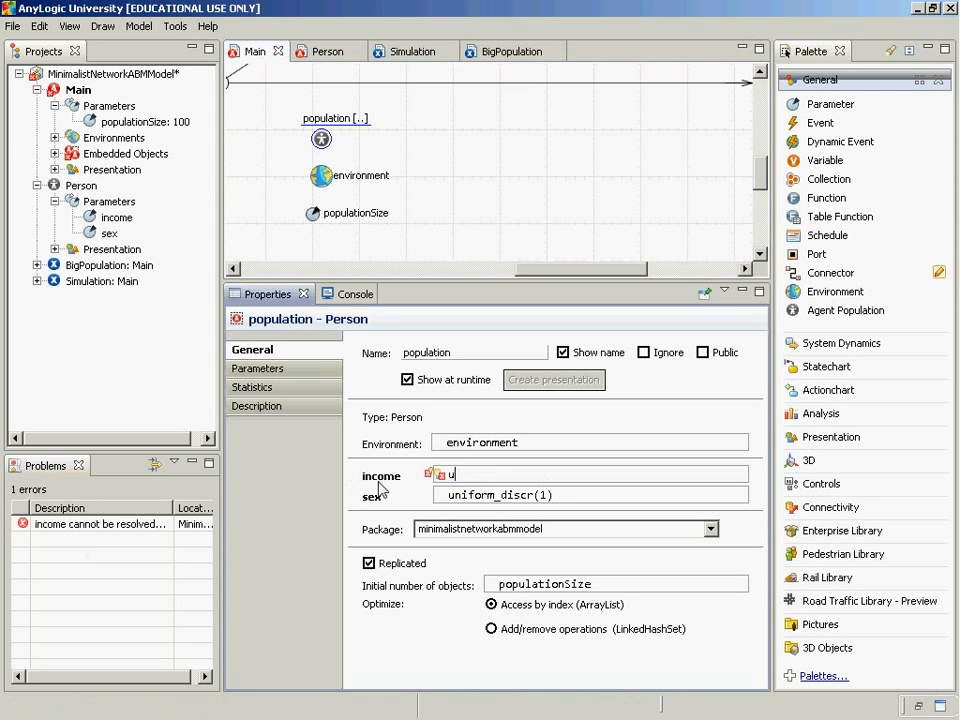
{"action": "type", "text": "ni"}
{"action": "key", "text": "ctrl+space"}
{"action": "key", "text": "Down"}
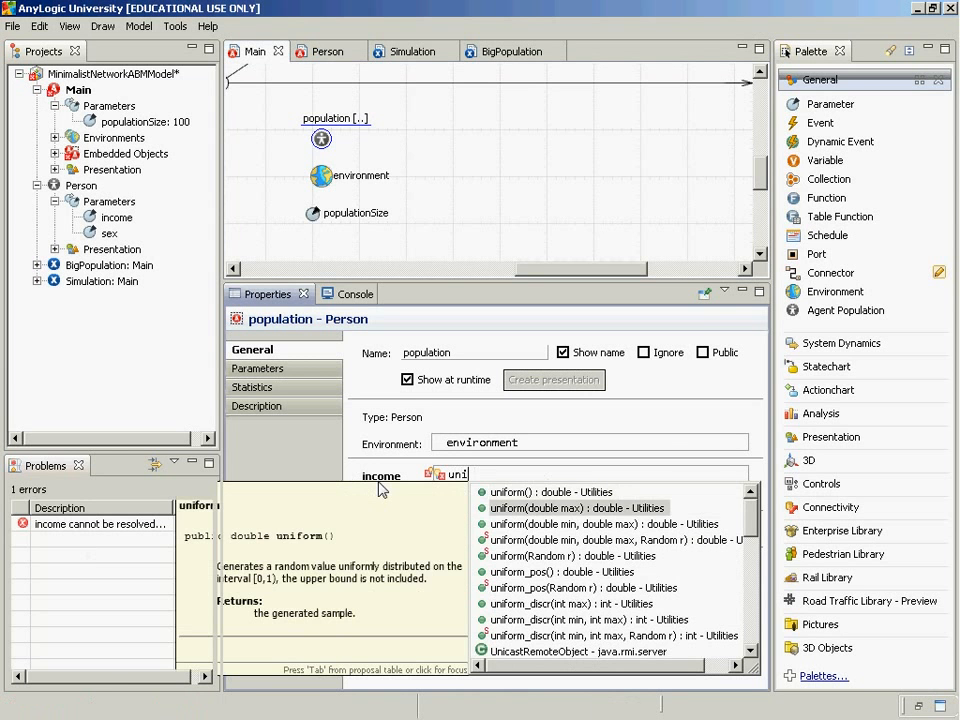
{"action": "key", "text": "Return"}
{"action": "type", "text": "10"}
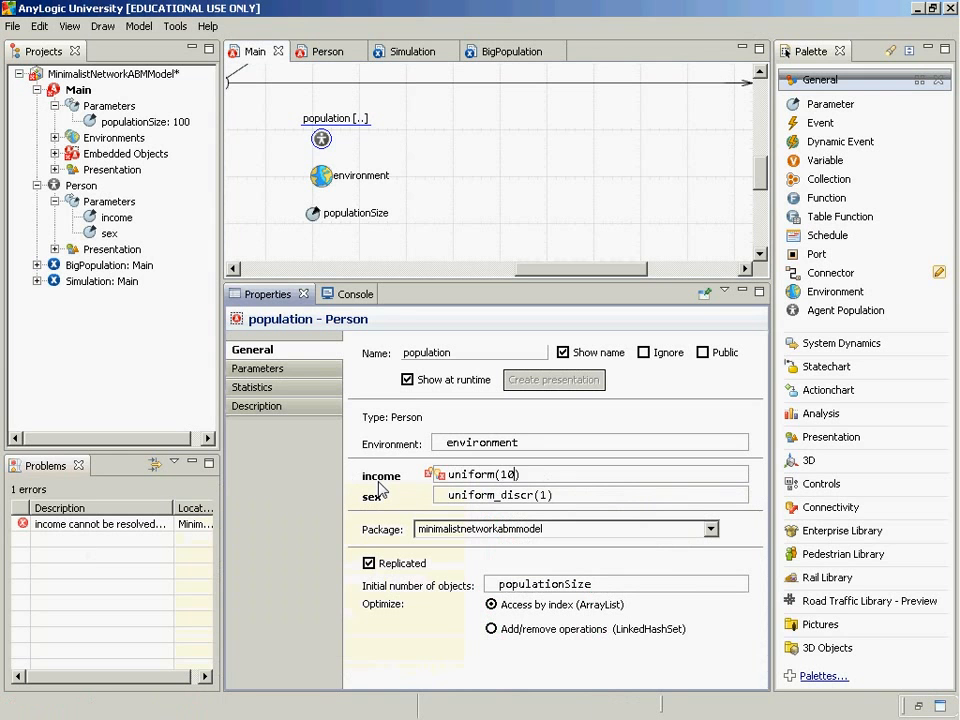
{"action": "type", "text": "000,50000"}
- Save the model and build it again
{"action": "key", "text": "ctrl+s"}
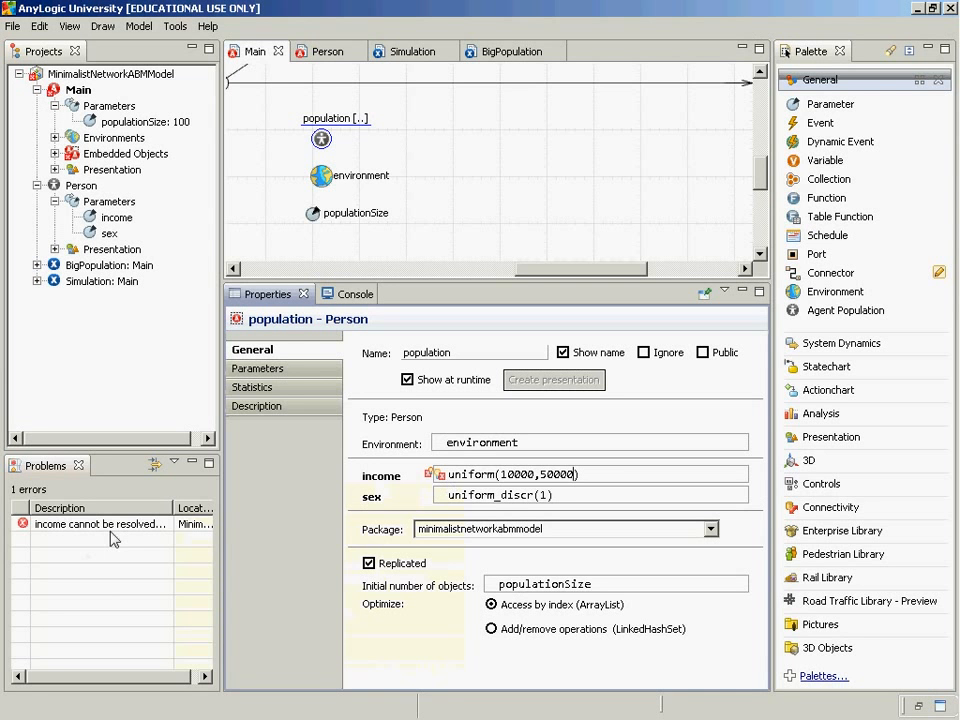
{"action": "left_click", "coordinate": [149, 30]}
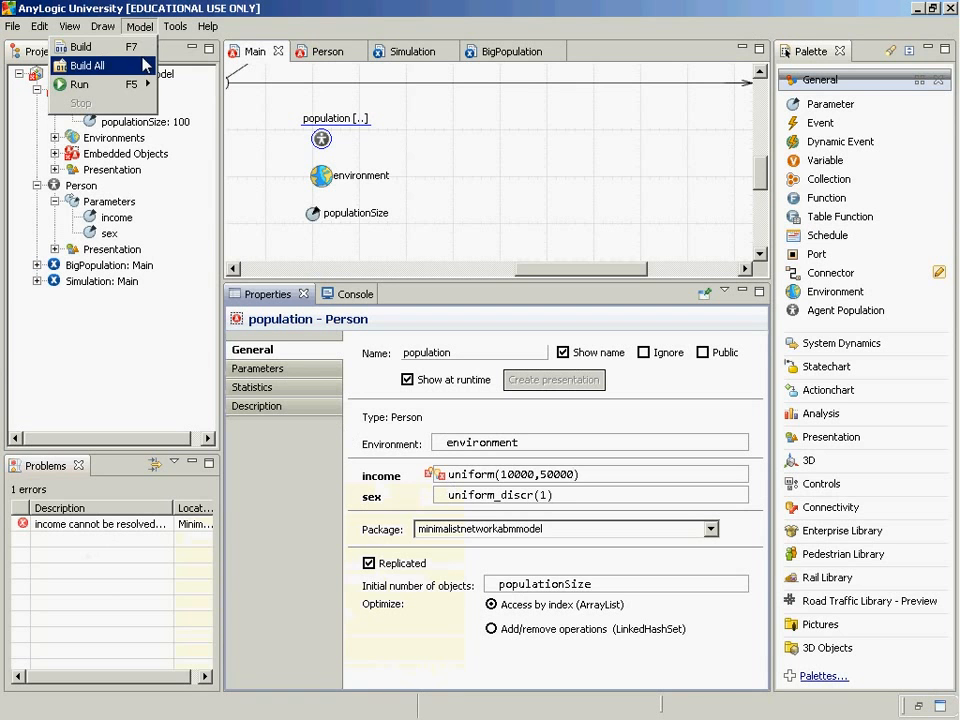
{"action": "left_click", "coordinate": [145, 47]}
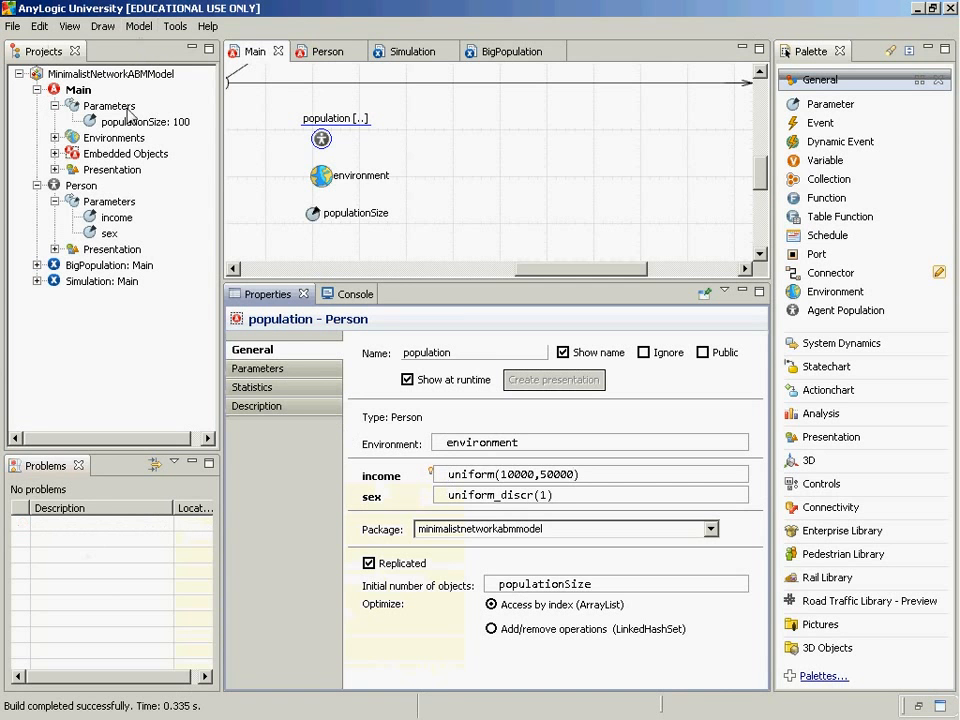
- Run the rebuilt model with the BigPopulation experiment and switch to the Main view
{"action": "right_click", "coordinate": [92, 266]}
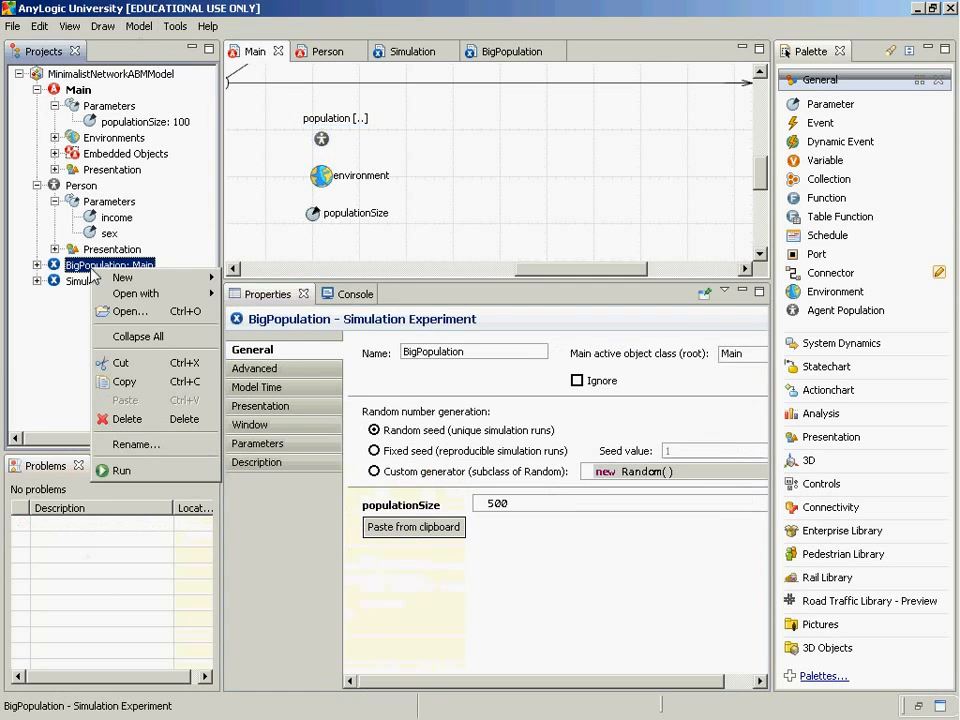
{"action": "left_click", "coordinate": [153, 469]}
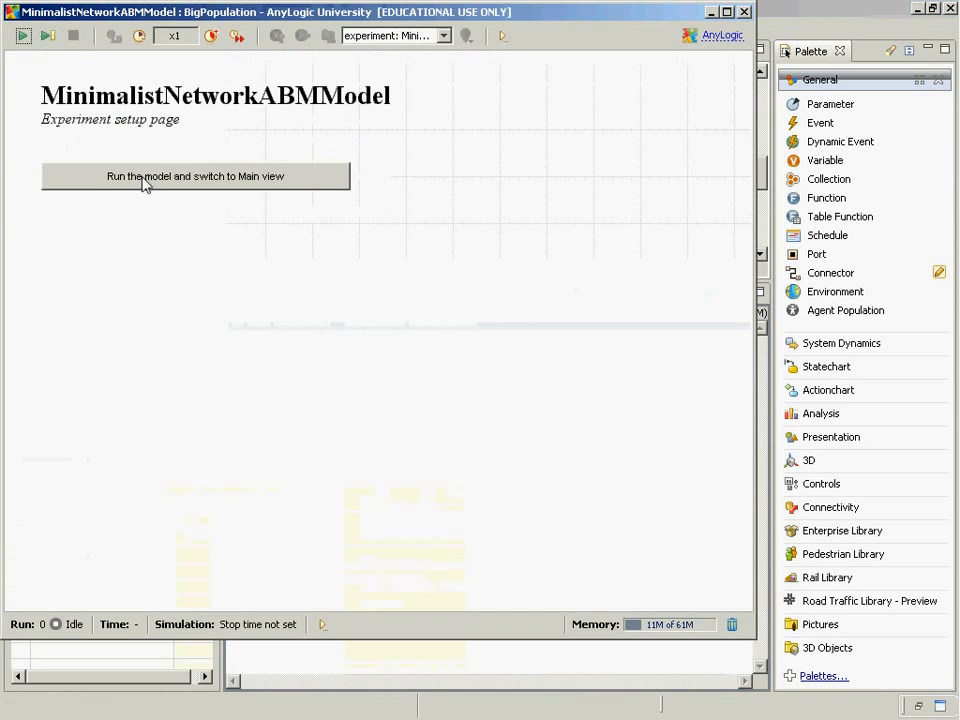
{"action": "left_click", "coordinate": [144, 180]}
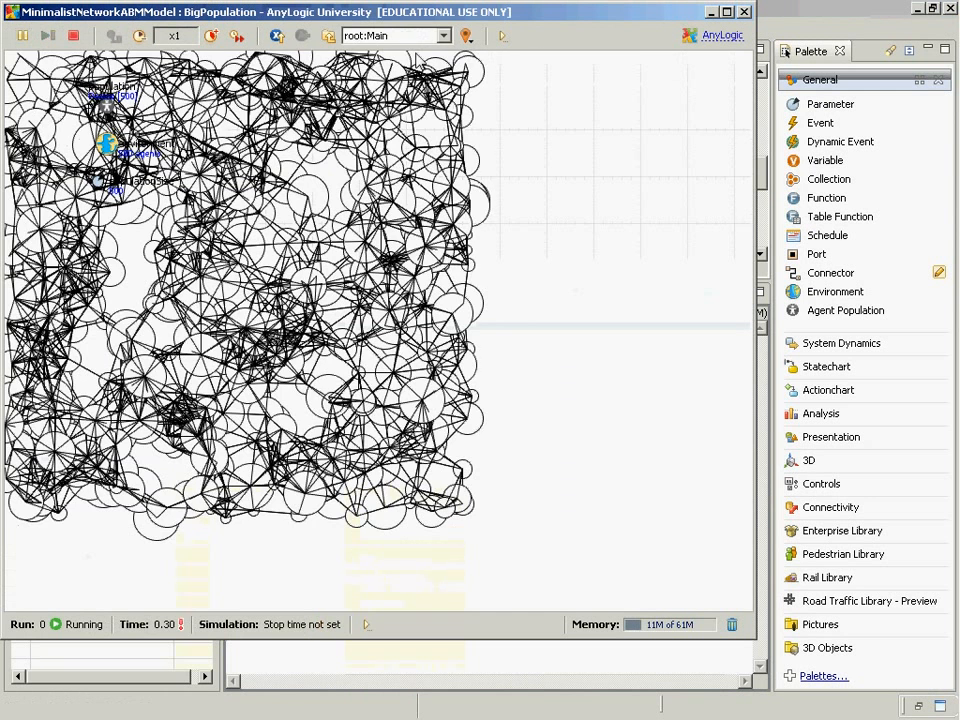
- Compare the income values of individual population agents from index 0 through 4, and close the simulation run
{"action": "left_click", "coordinate": [448, 36]}
{"action": "left_click", "coordinate": [403, 67]}
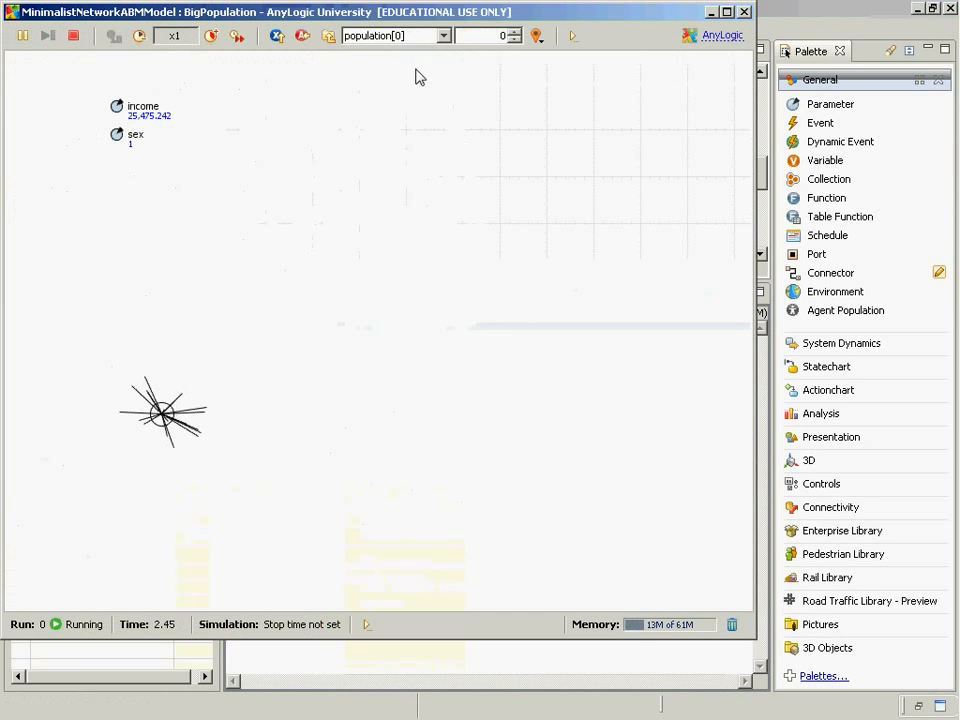
{"action": "left_click", "coordinate": [516, 32]}
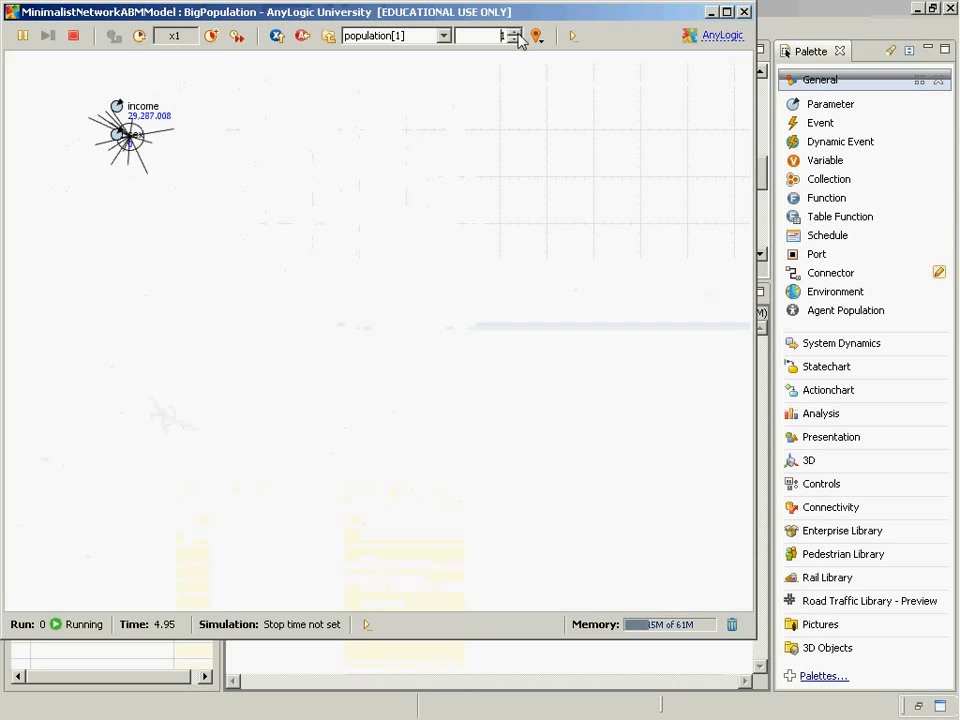
{"action": "left_click", "coordinate": [516, 32]}
{"action": "left_click", "coordinate": [516, 32]}
{"action": "left_click", "coordinate": [516, 32]}
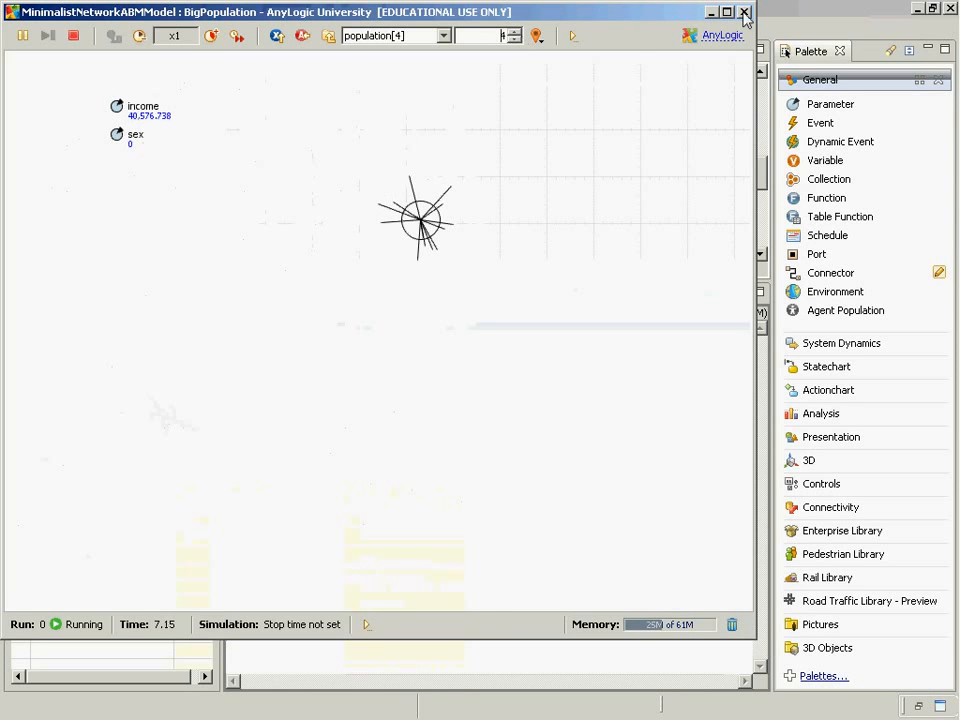
{"action": "left_click", "coordinate": [744, 12]}
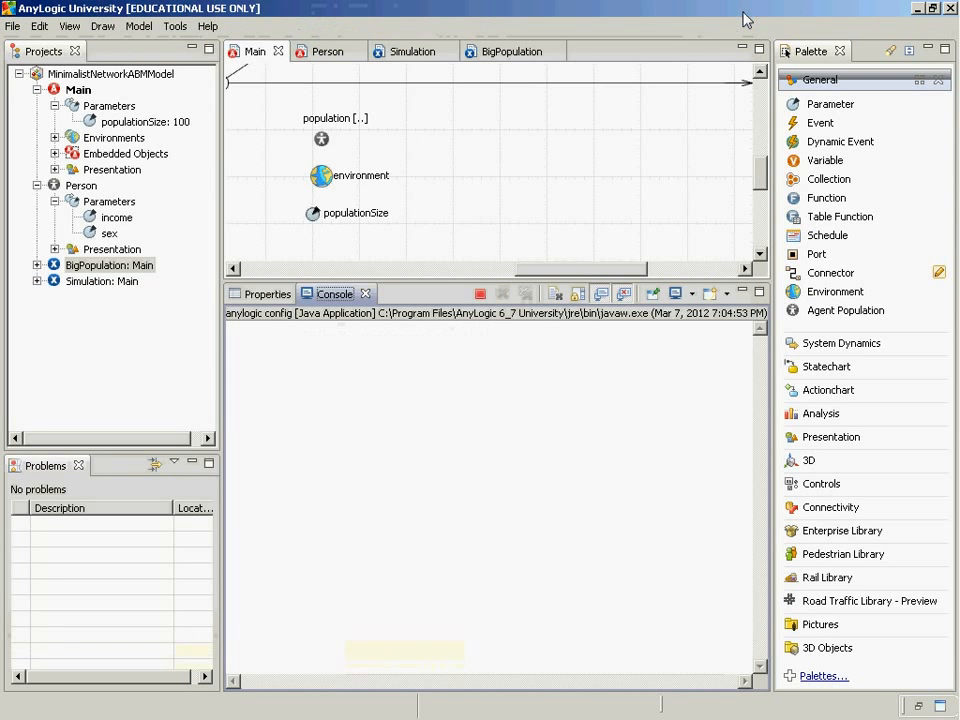